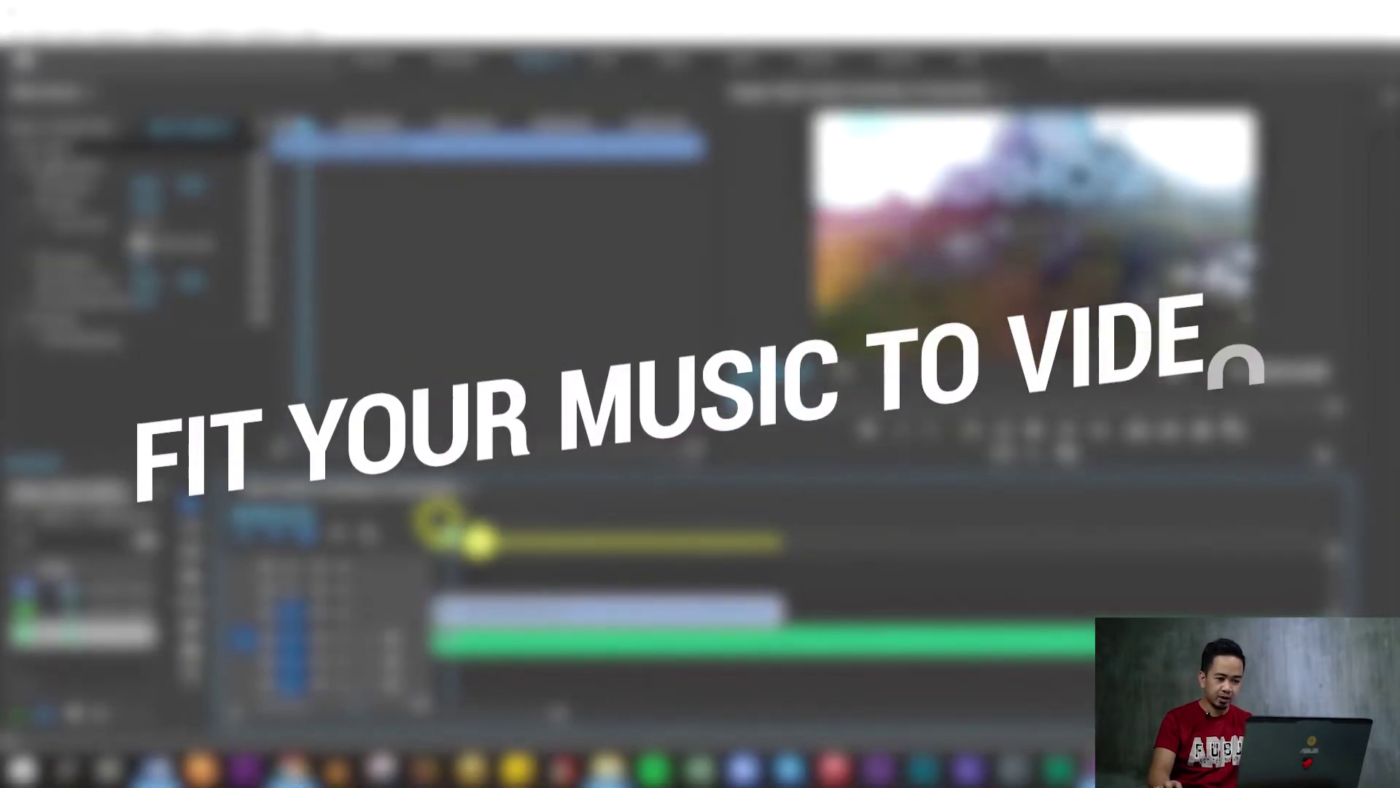
Play and scrub the PALAZO VERDE teaser clip from the sequence start with the music clip disabled.
drag(745, 560, 788, 566)
key(Home)
click(543, 587)
key(minus)
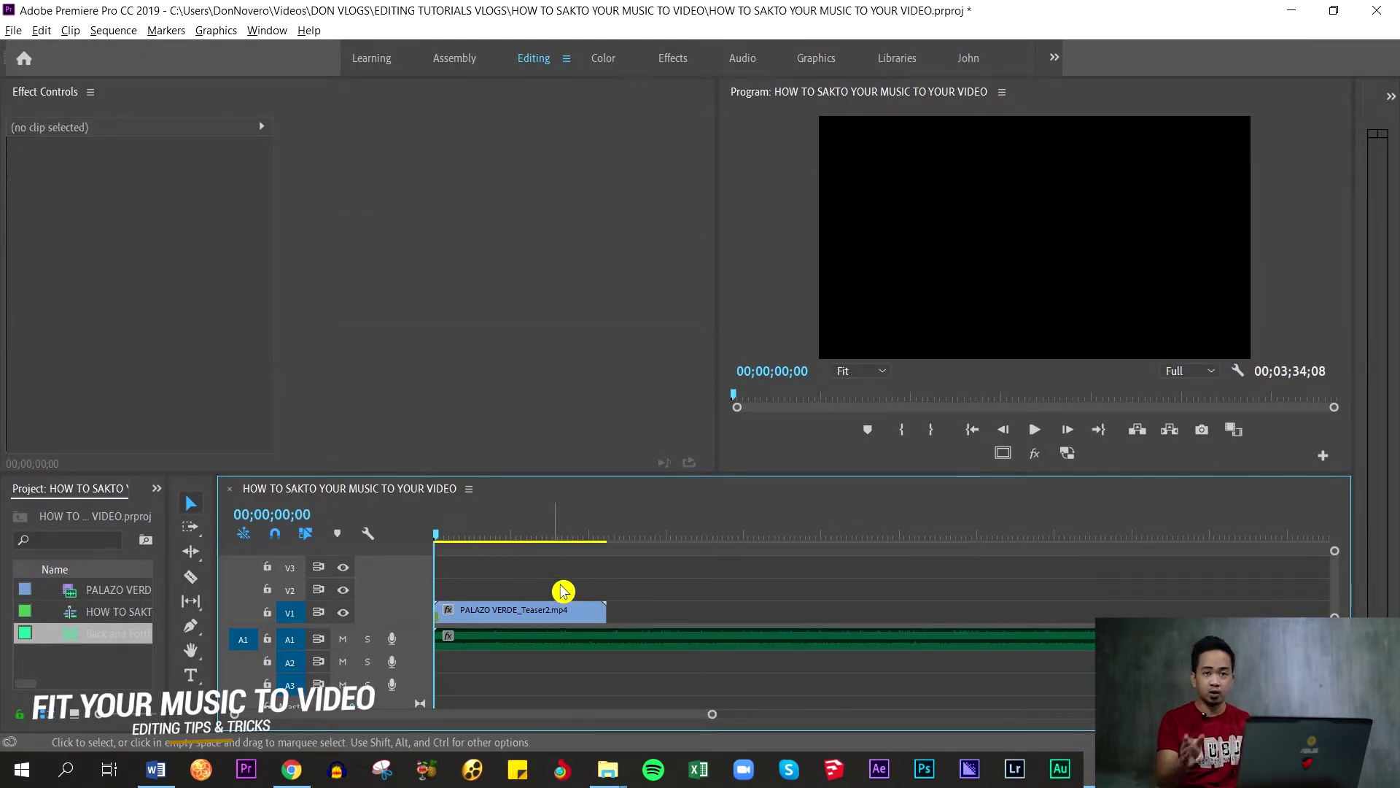
key(equal)
key(space)
key(equal)
key(equal)
drag(559, 531, 914, 567)
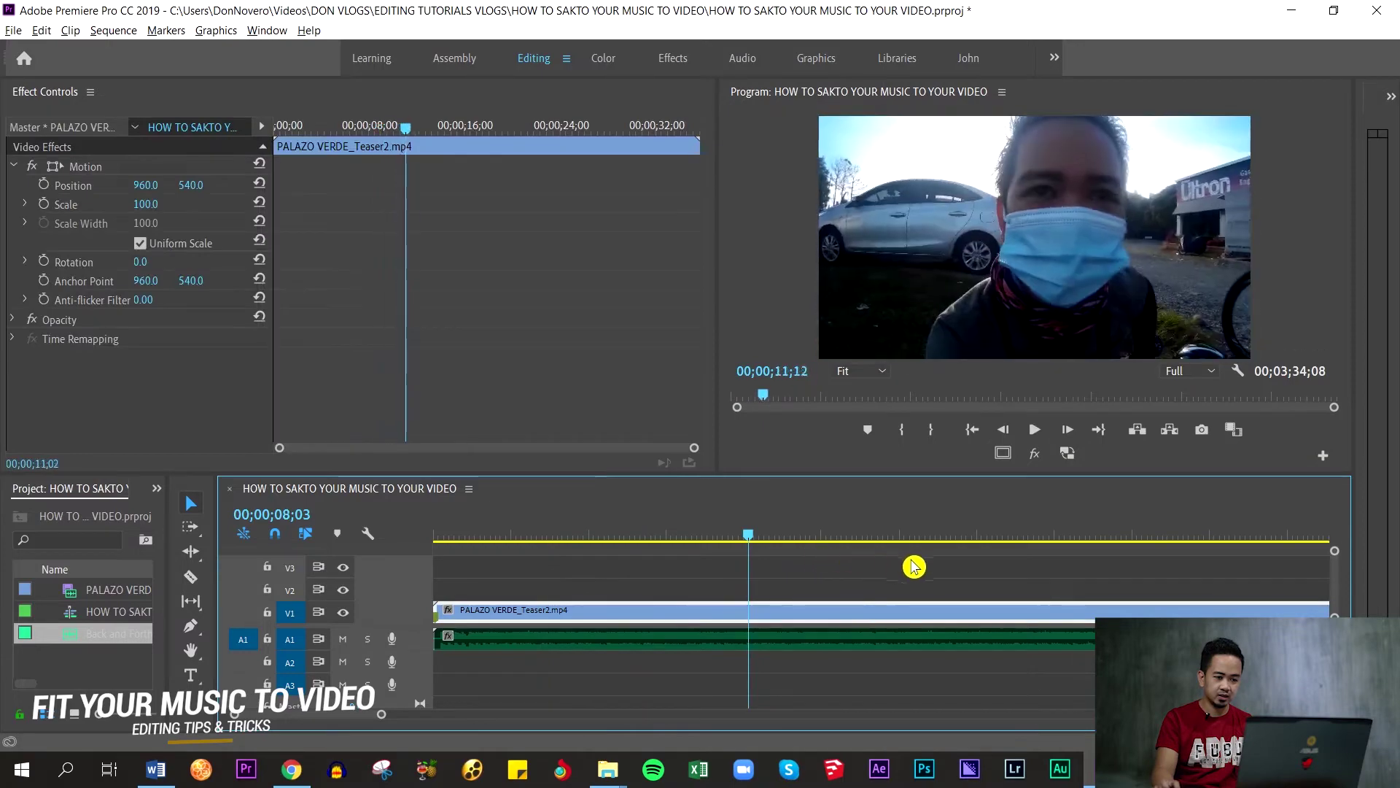
Preview the rest of the teaser clip up to its closing title.
key(minus)
click(762, 532)
drag(844, 536, 994, 578)
key(space)
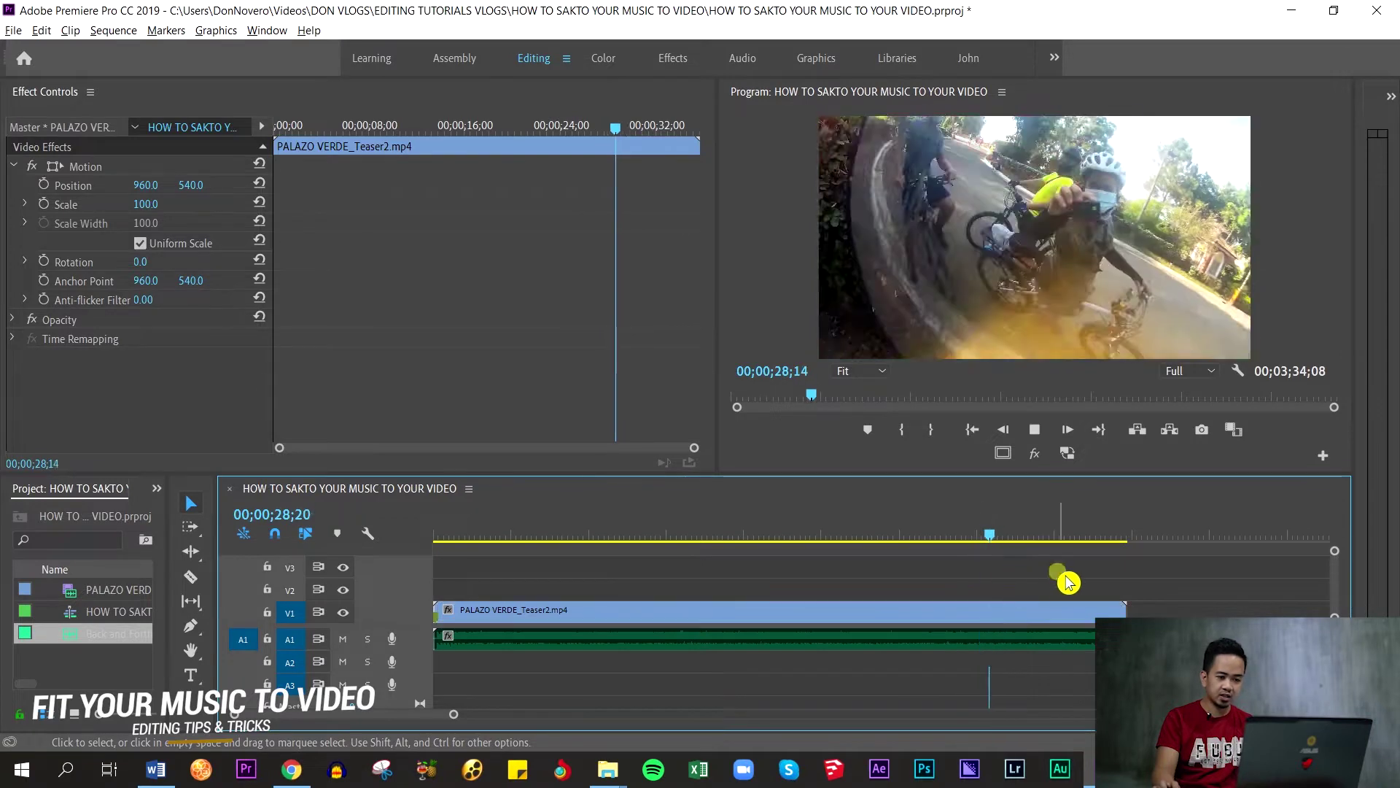
click(1069, 582)
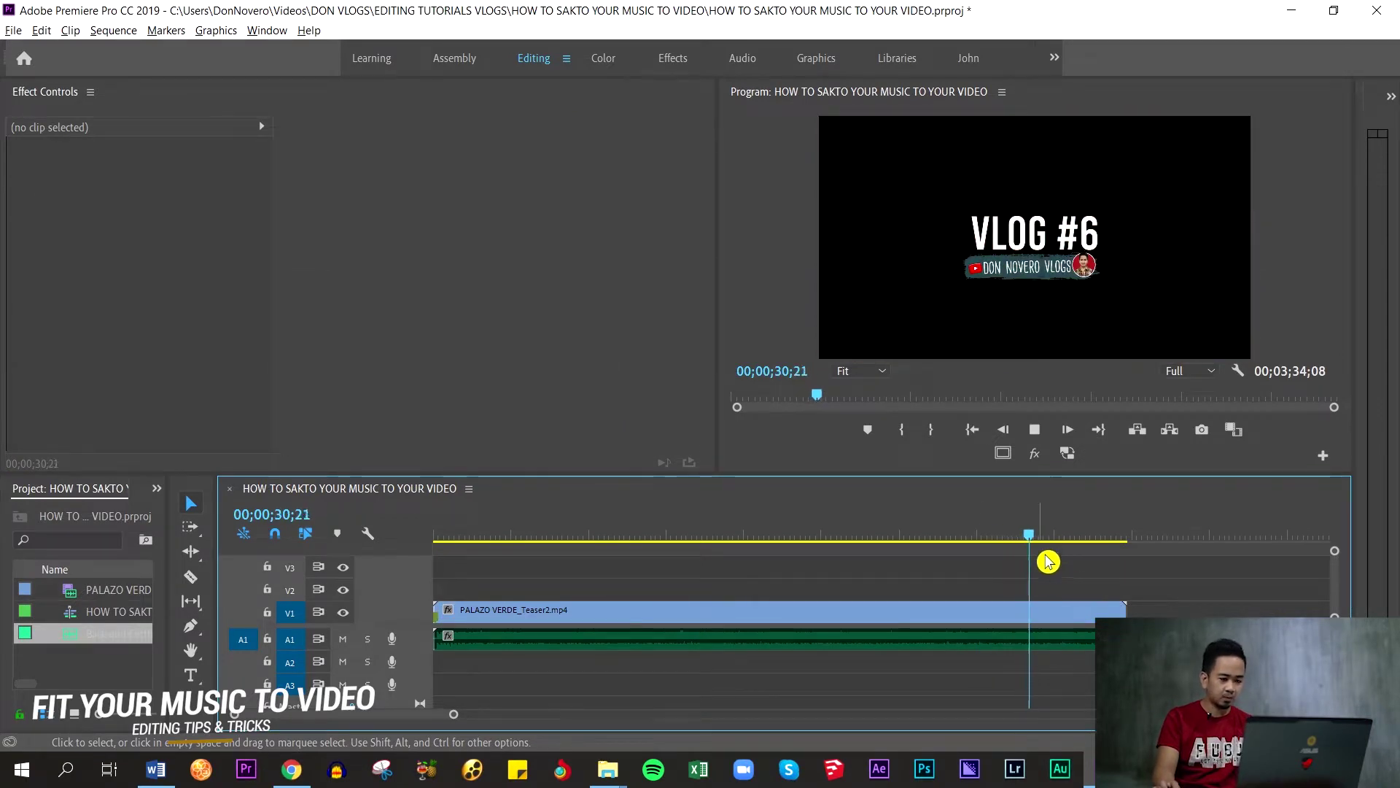
click(1090, 538)
key(backslash)
Enable the music clip on track A1 and show its full length against the video clip.
click(809, 657)
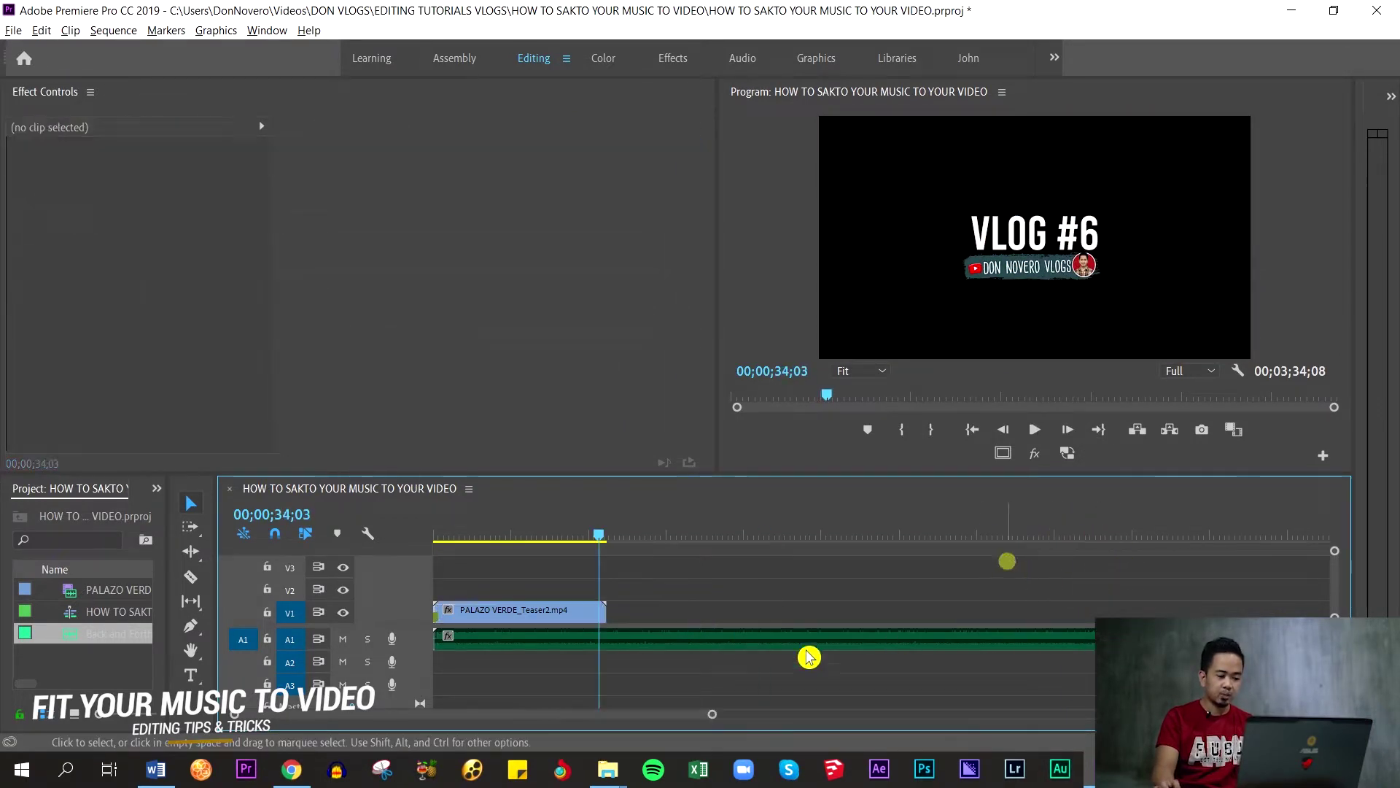
click(678, 649)
click(622, 571)
key(minus)
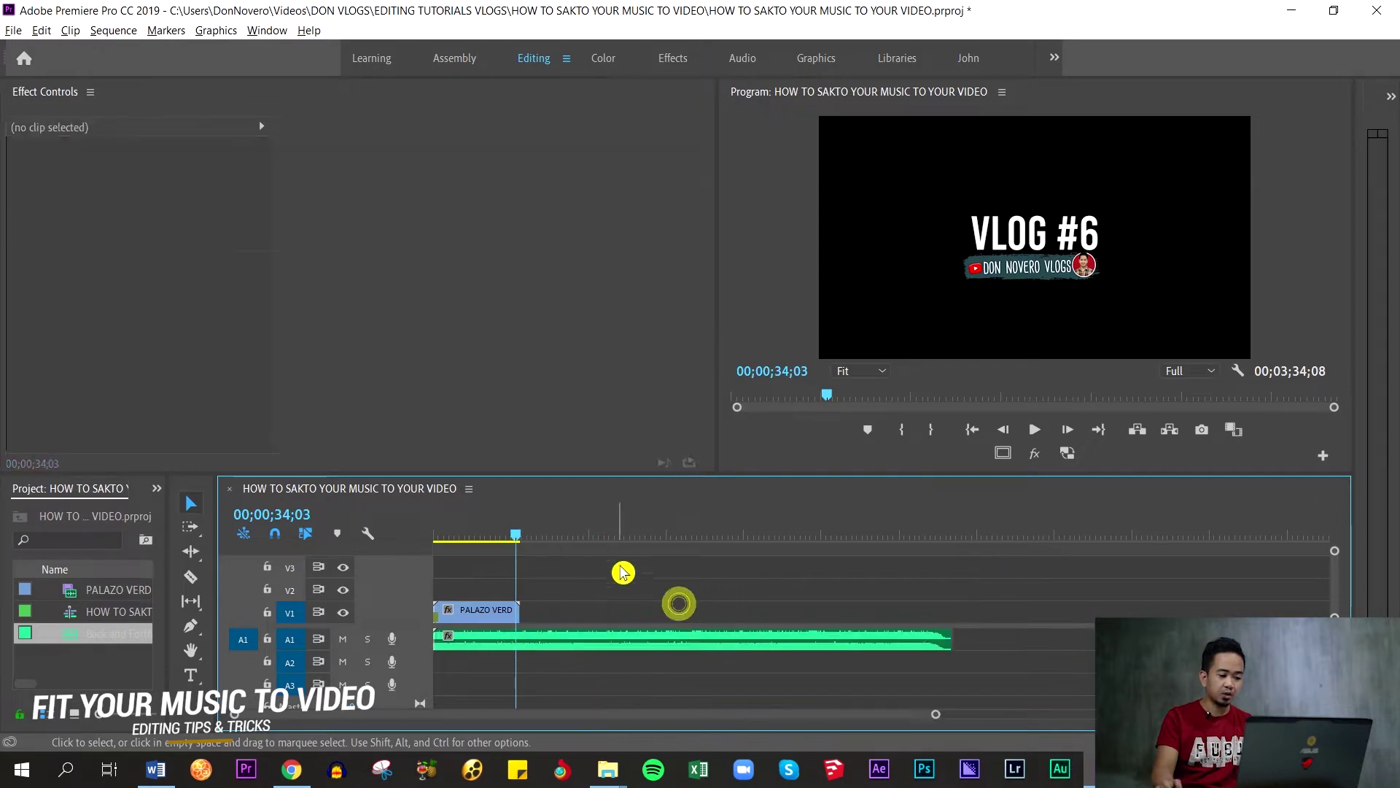
Play the sequence from the start with the music and increase the height of audio track A1.
click(588, 533)
key(Home)
click(644, 591)
key(equal)
key(space)
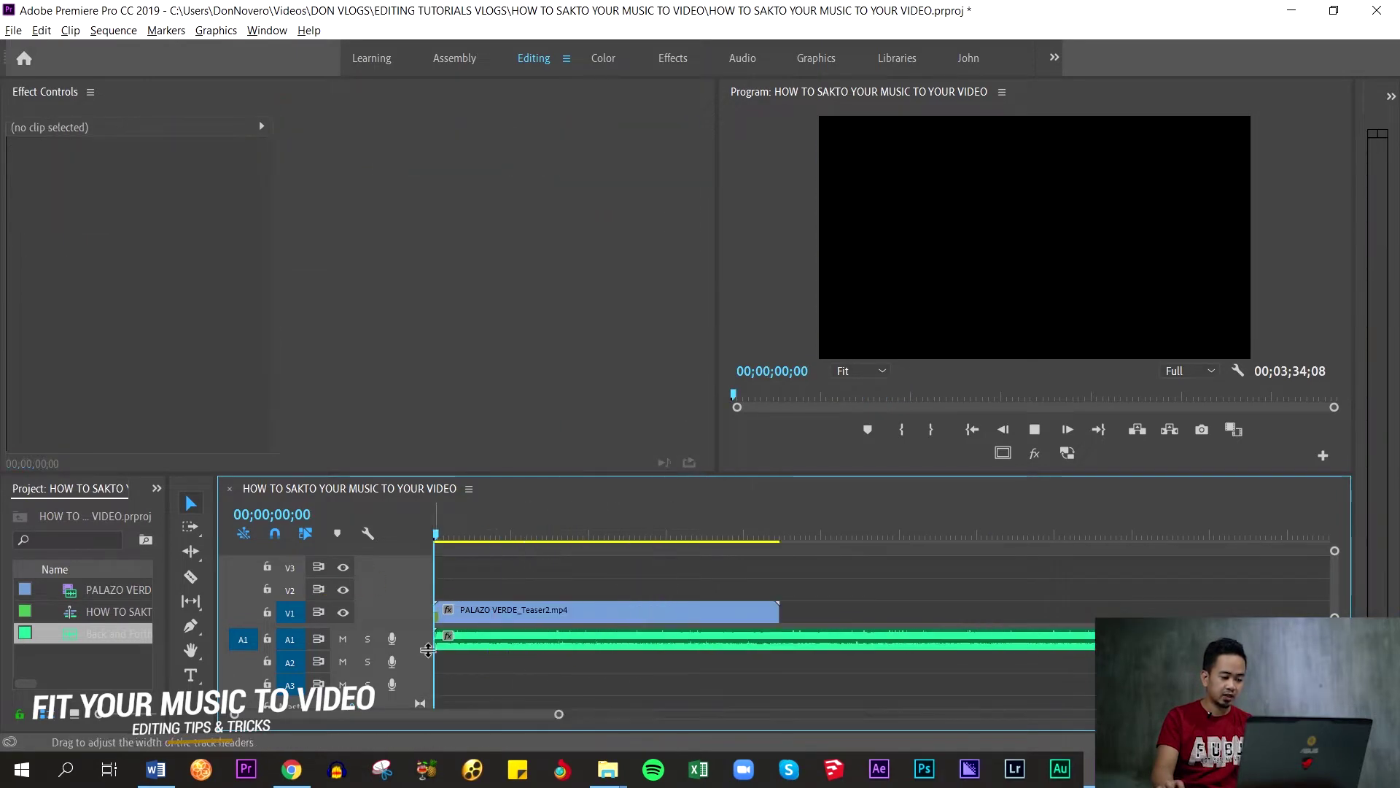
double_click(423, 648)
click(588, 582)
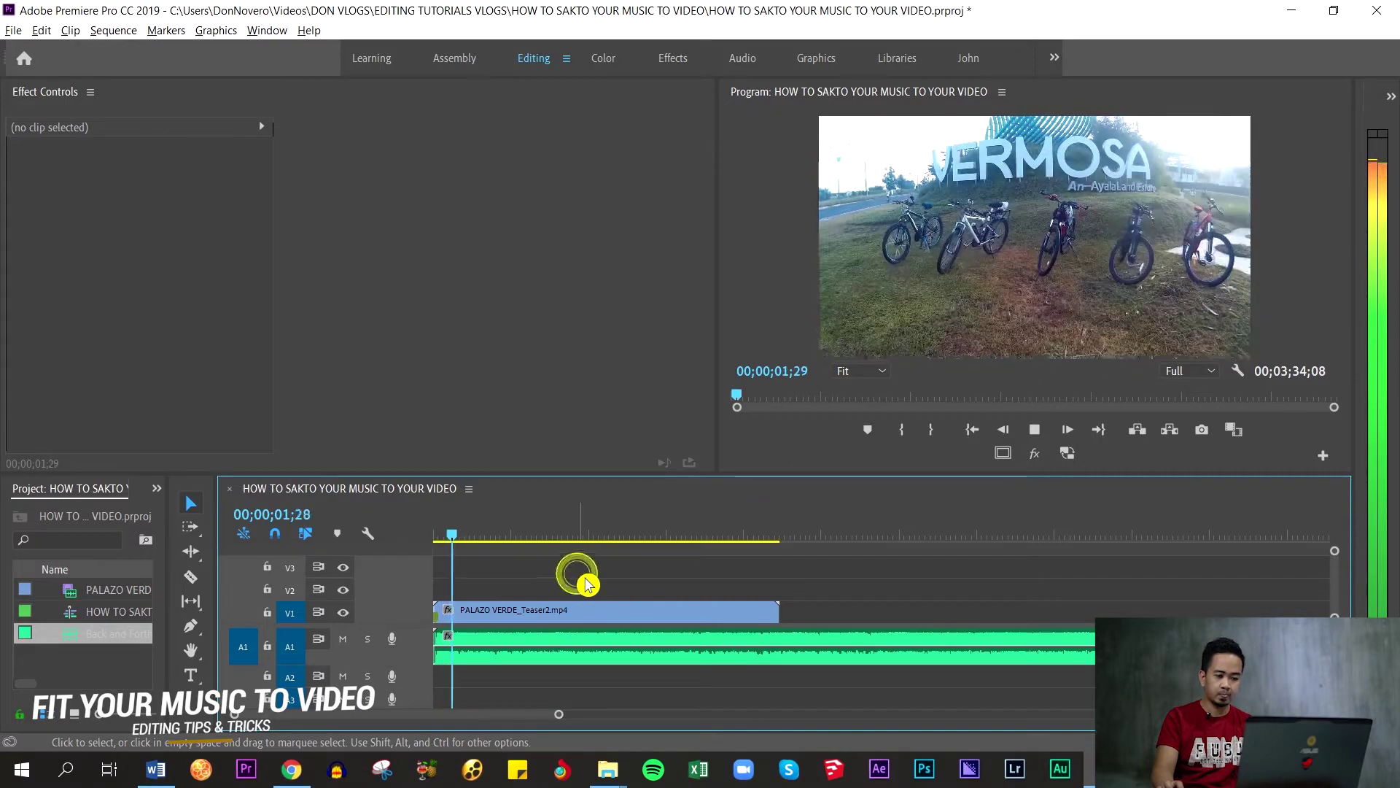
Preview the middle and the closing title of the teaser together with the music.
key(minus)
click(486, 533)
click(520, 533)
key(space)
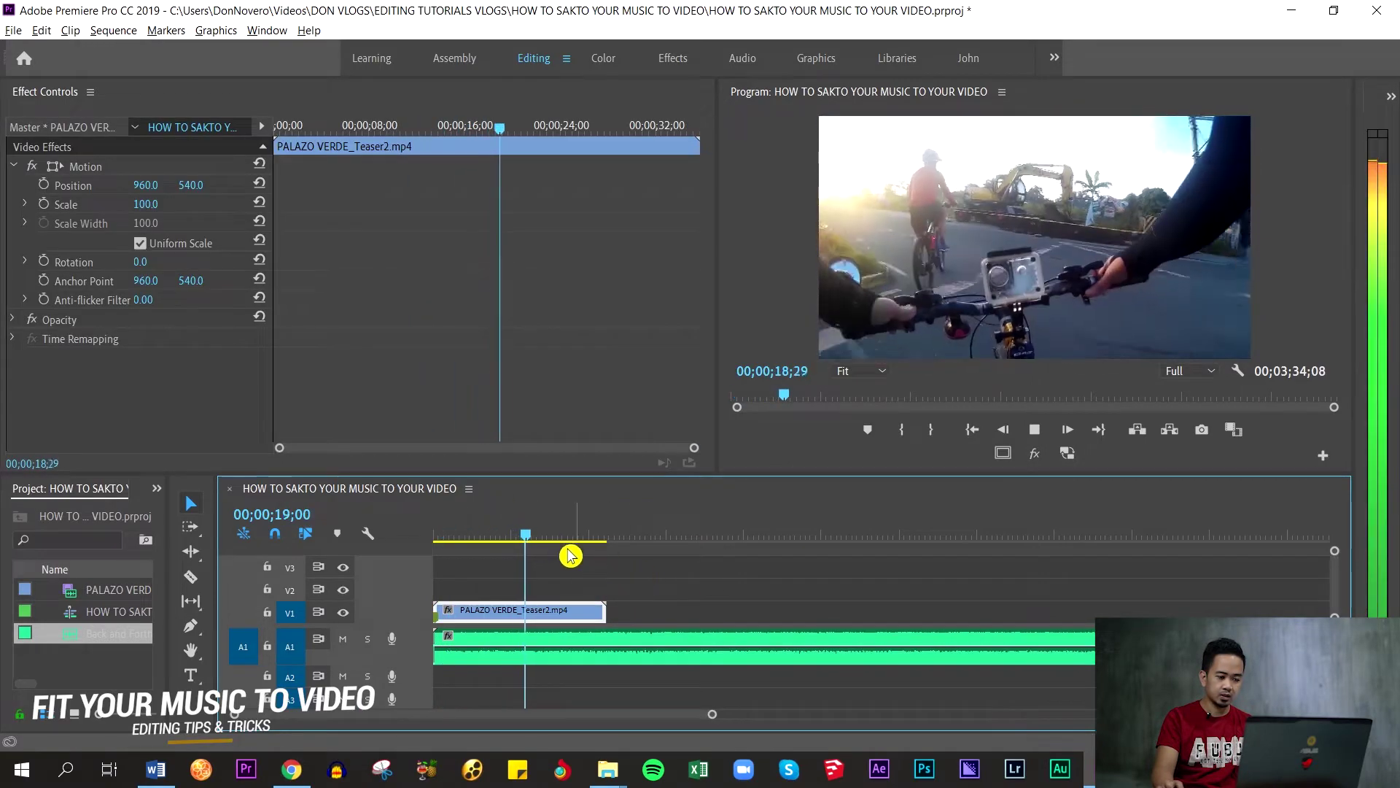
click(568, 534)
key(equal)
click(831, 589)
key(equal)
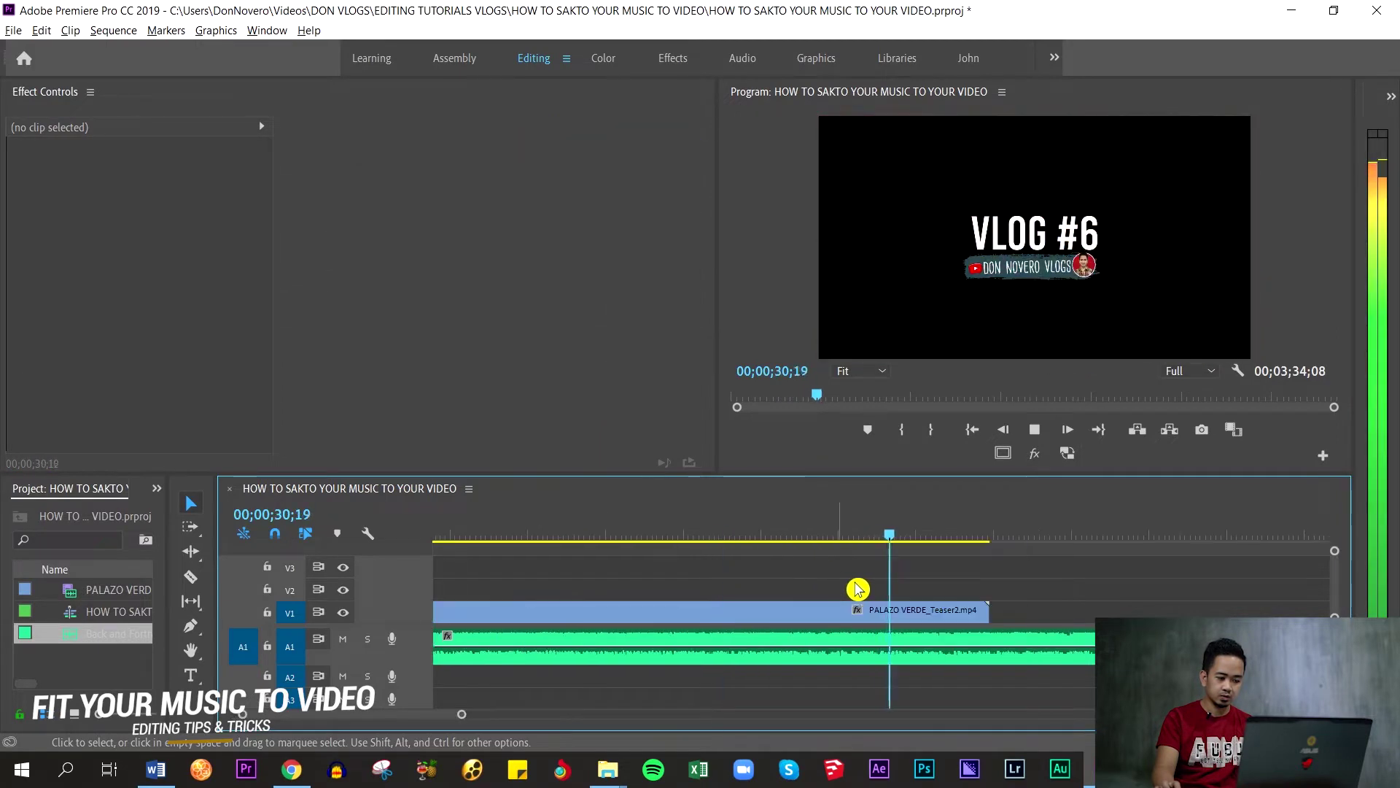
key(minus)
click(1008, 574)
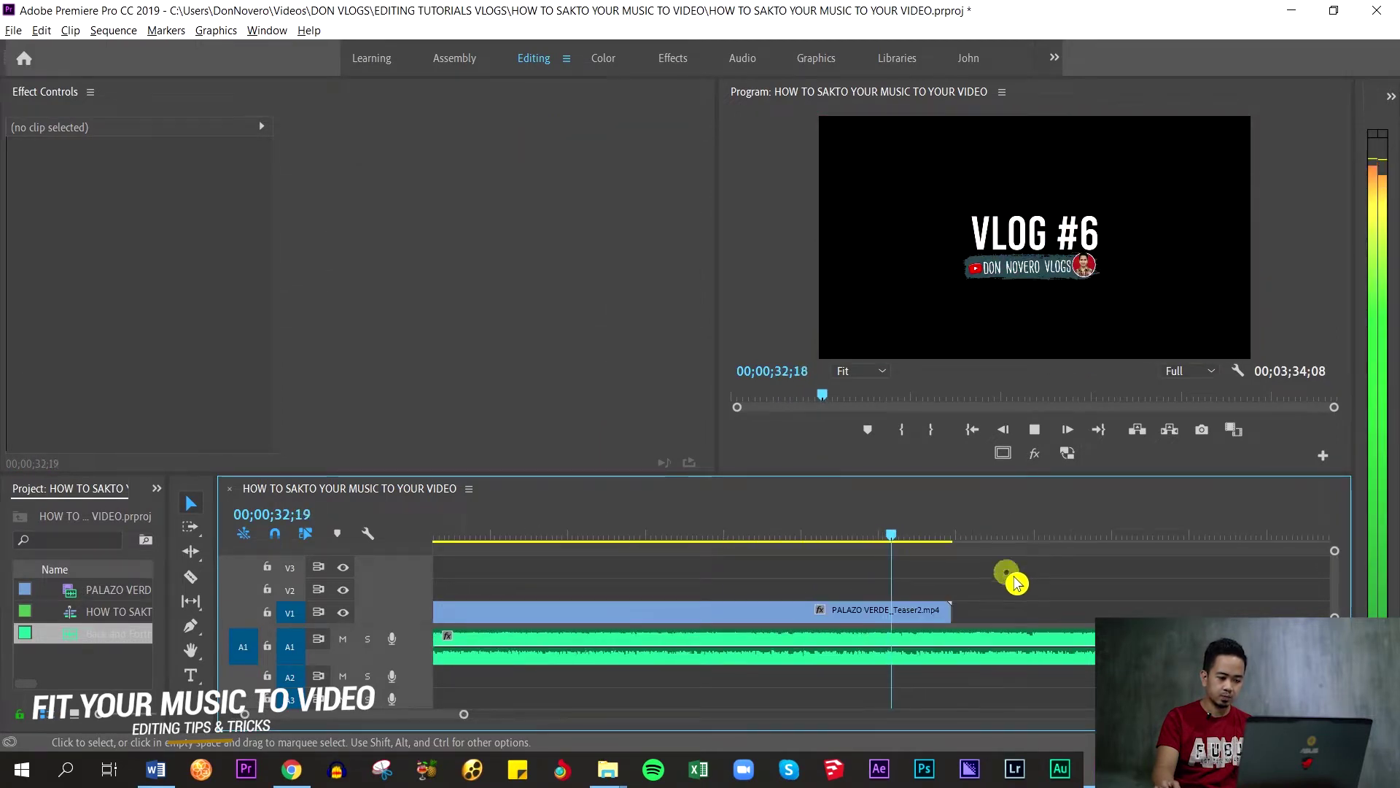
Place the playhead at the end of the teaser clip and read the video's length from the sequence timecode.
click(920, 530)
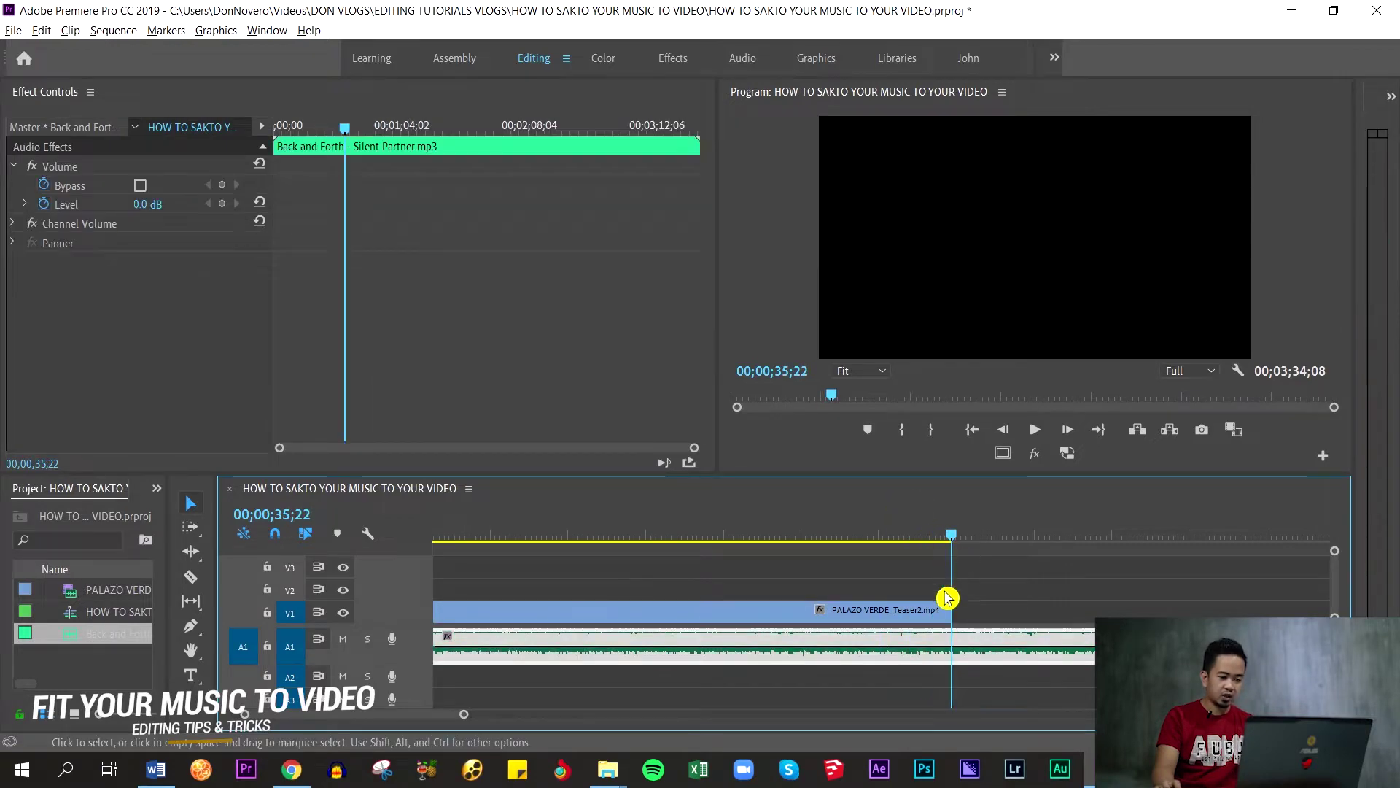
click(960, 563)
click(951, 531)
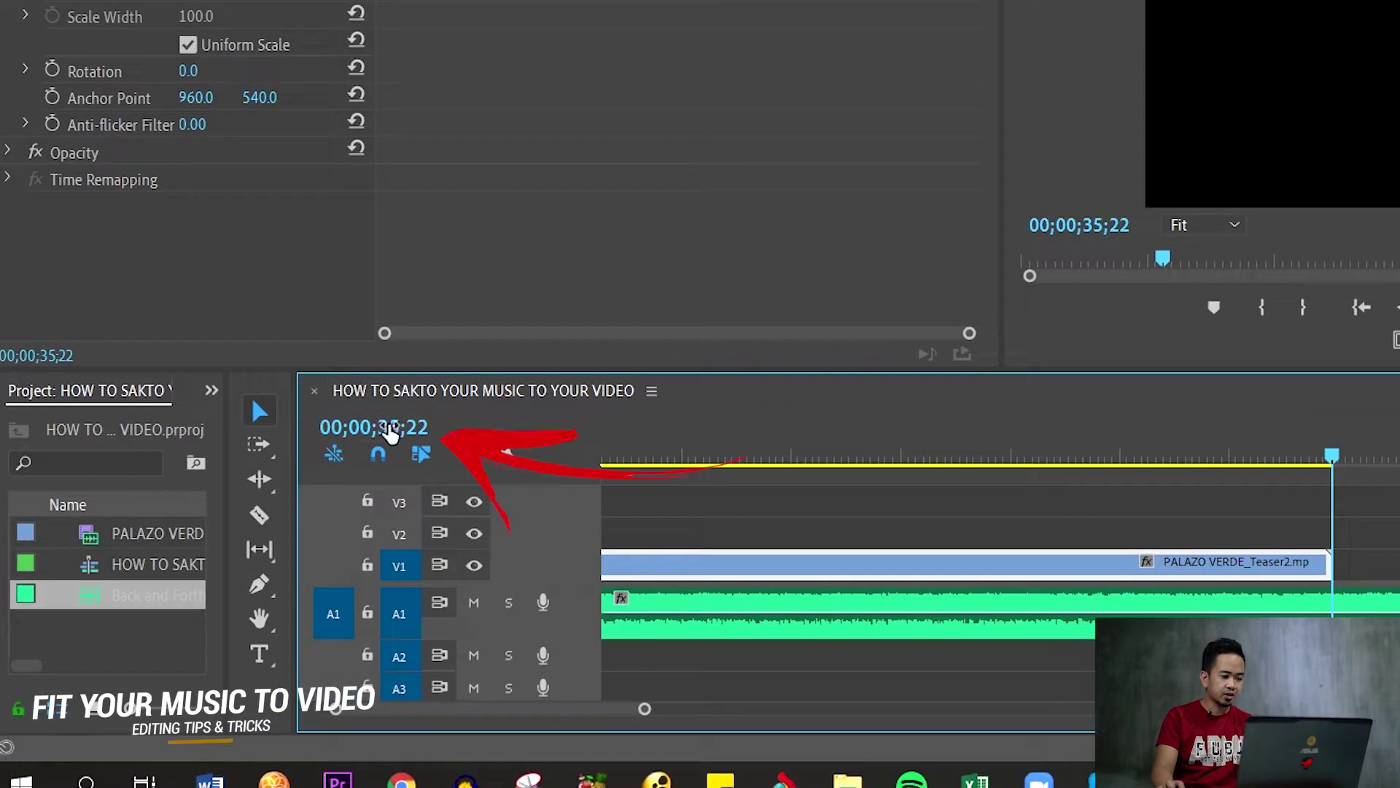
click(275, 514)
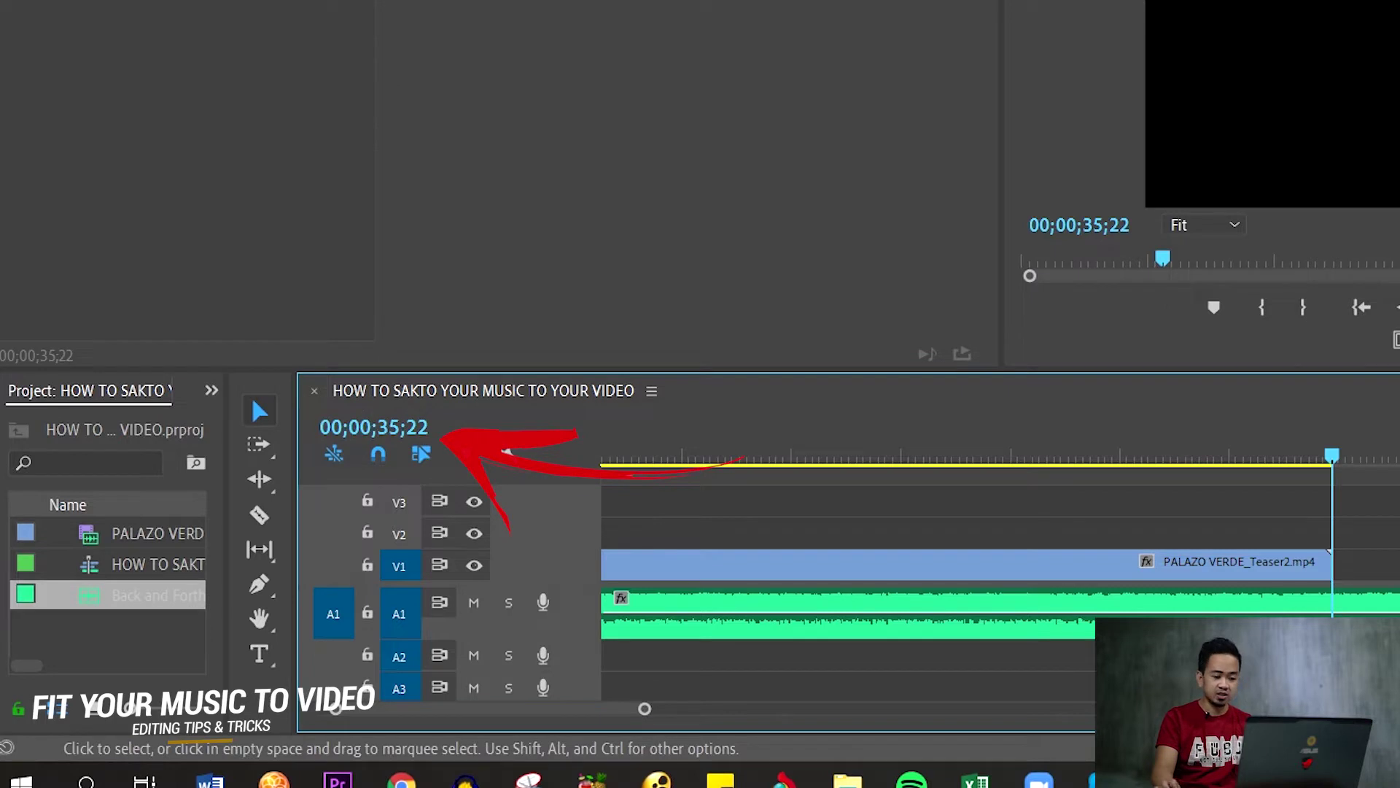
scroll(1351, 507, down, 5)
scroll(1351, 507, up, 4)
click(410, 427)
click(1319, 533)
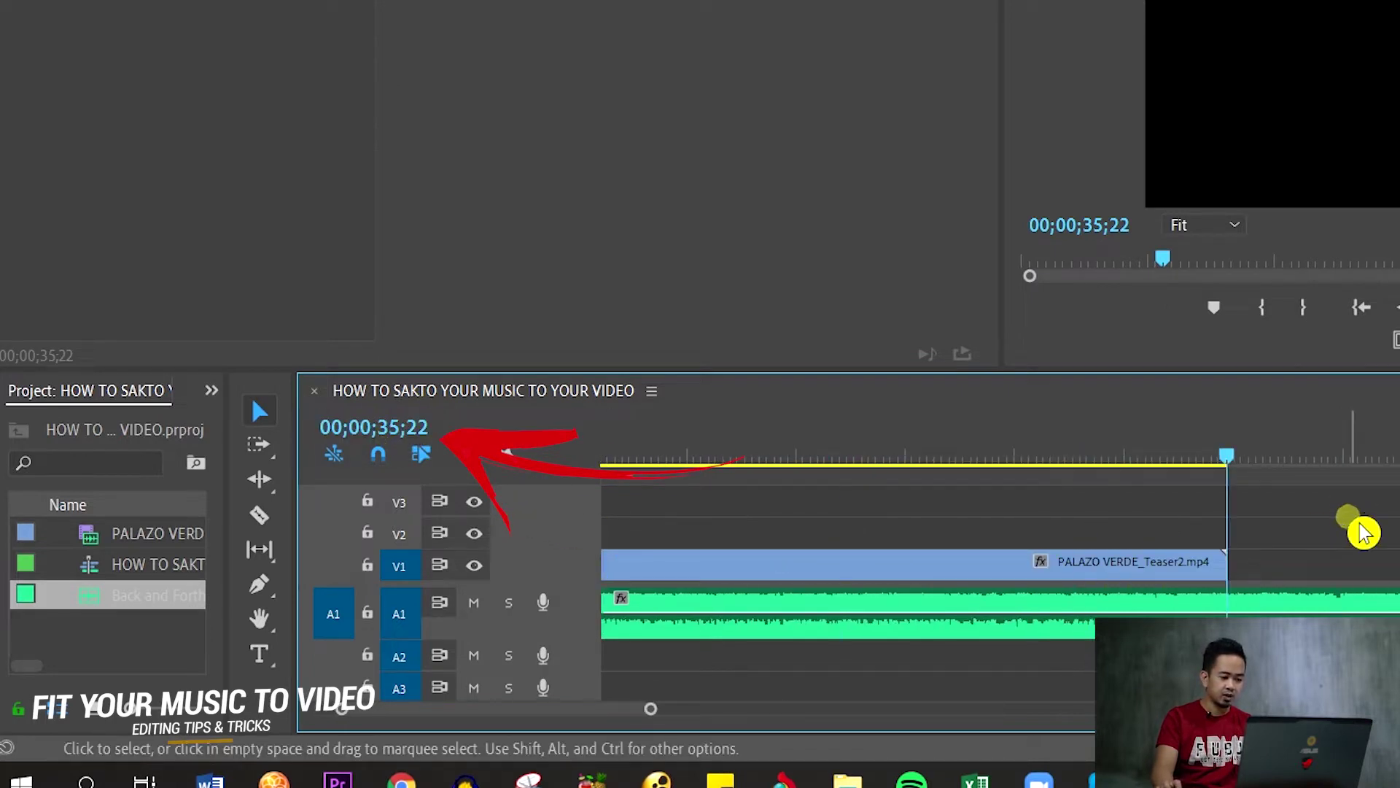
click(408, 427)
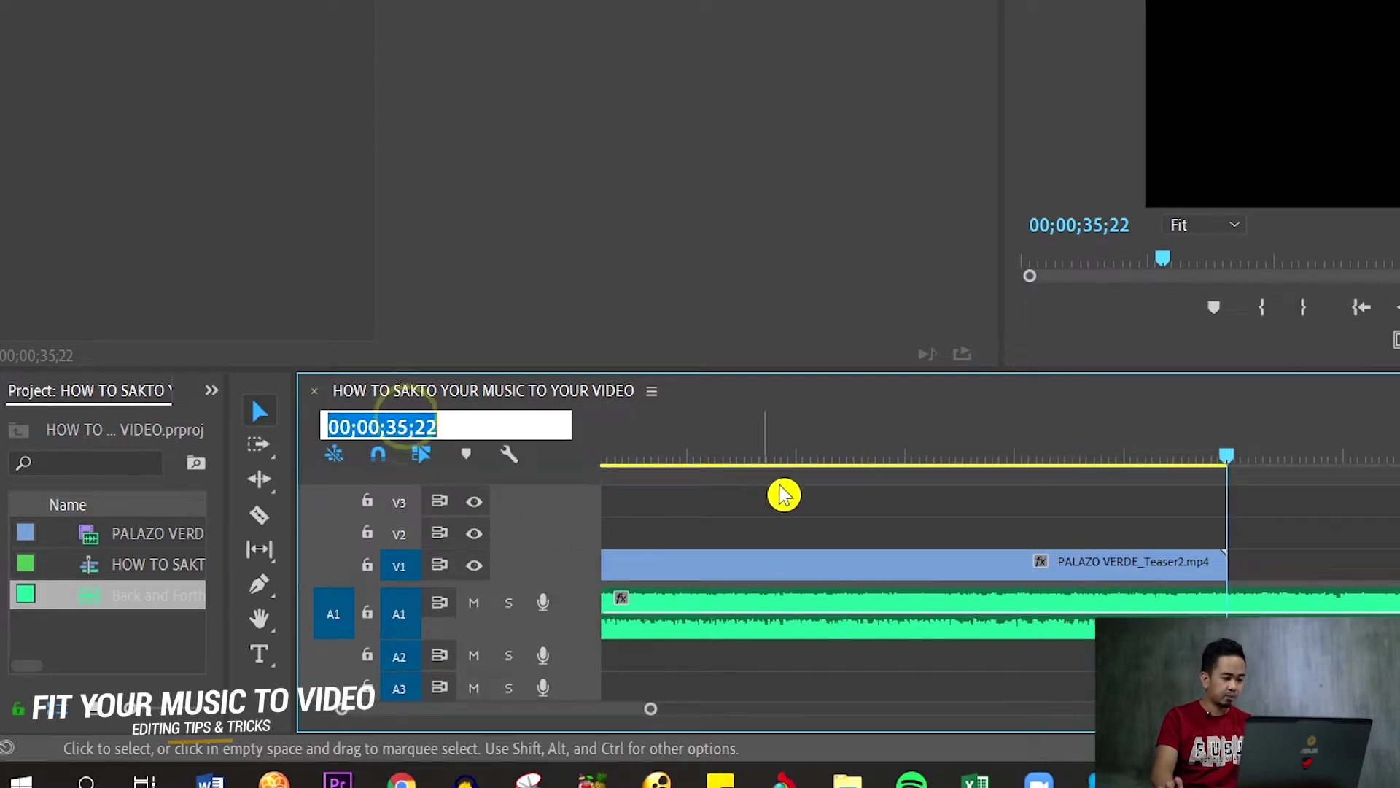
Try to set the speed of the music clip on track A1 to 140%.
click(868, 495)
key(minus)
key(minus)
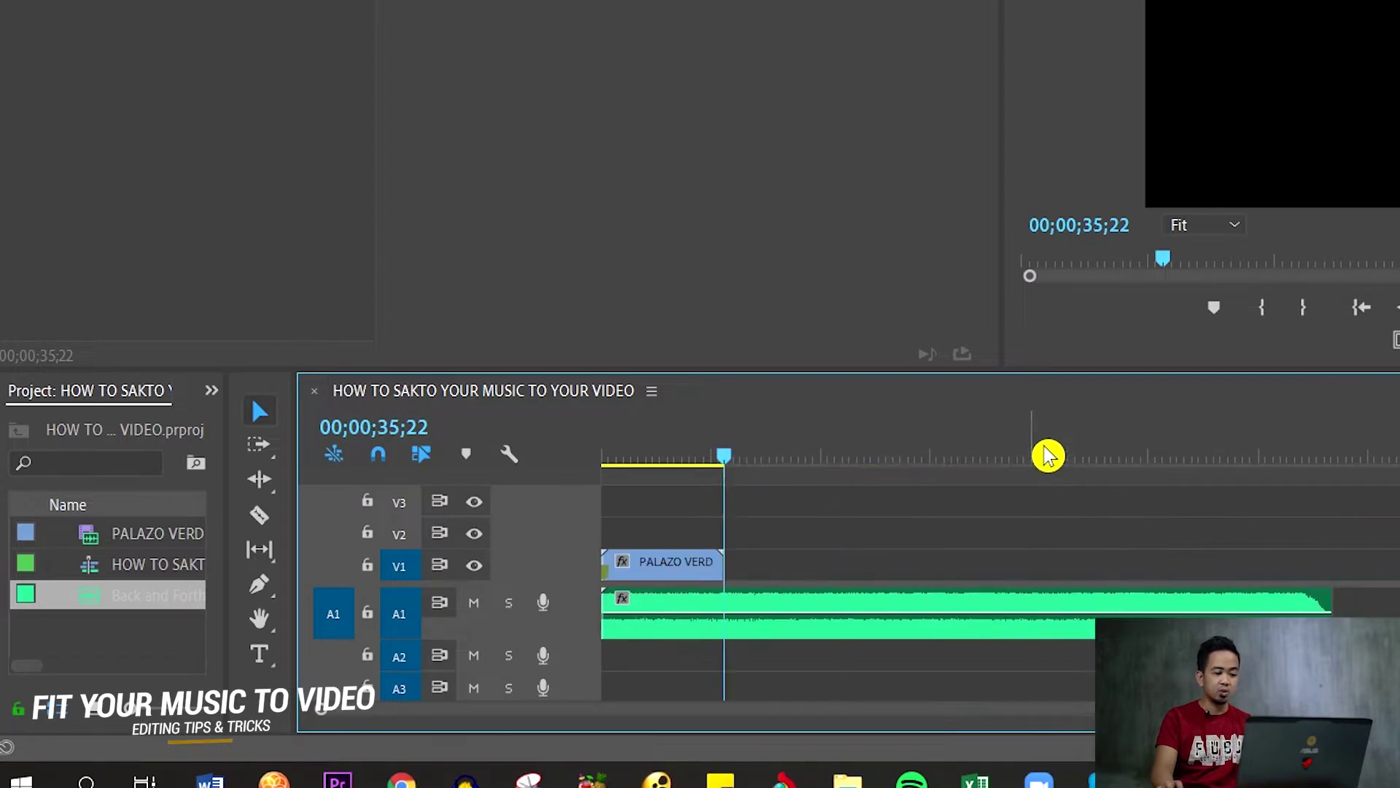
drag(1047, 456, 1218, 455)
key(ctrl+r)
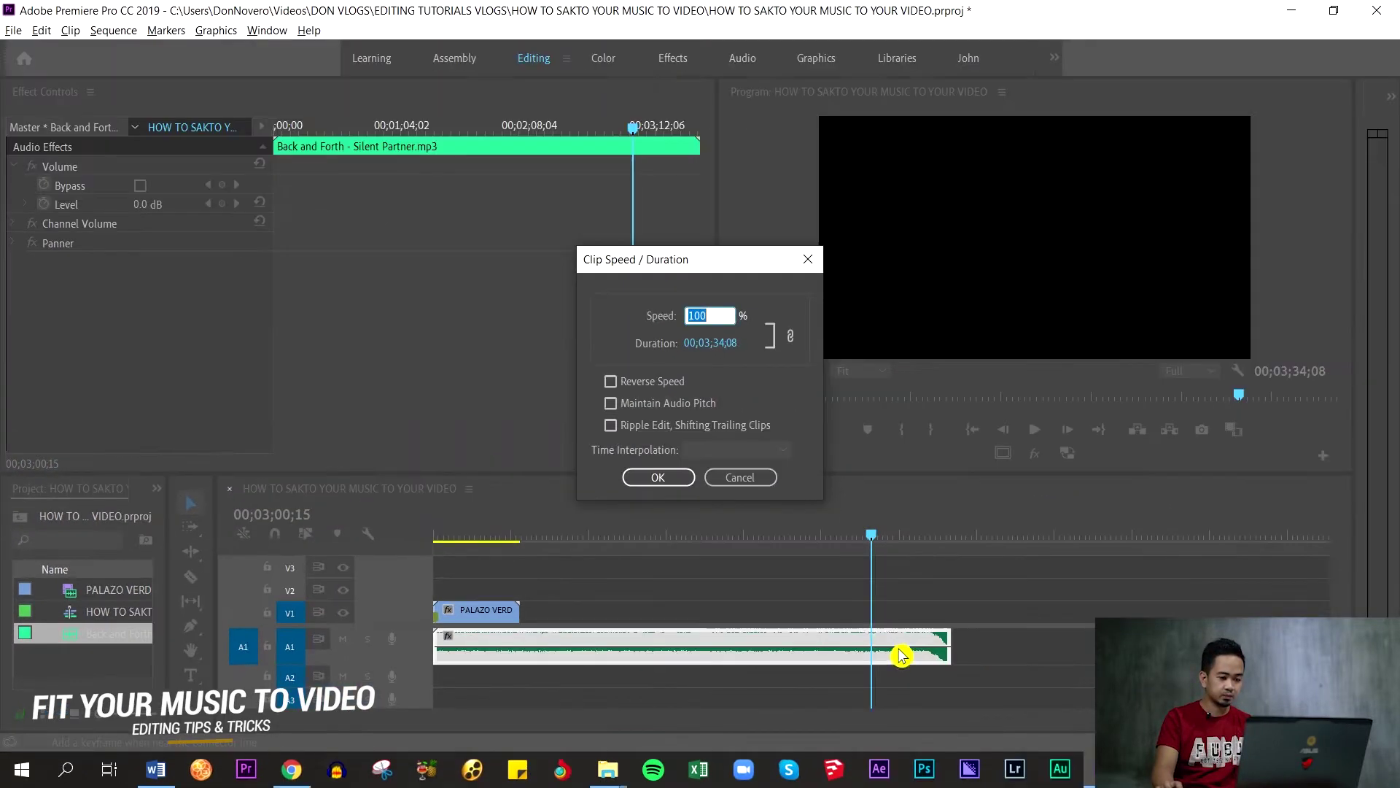
text(140)
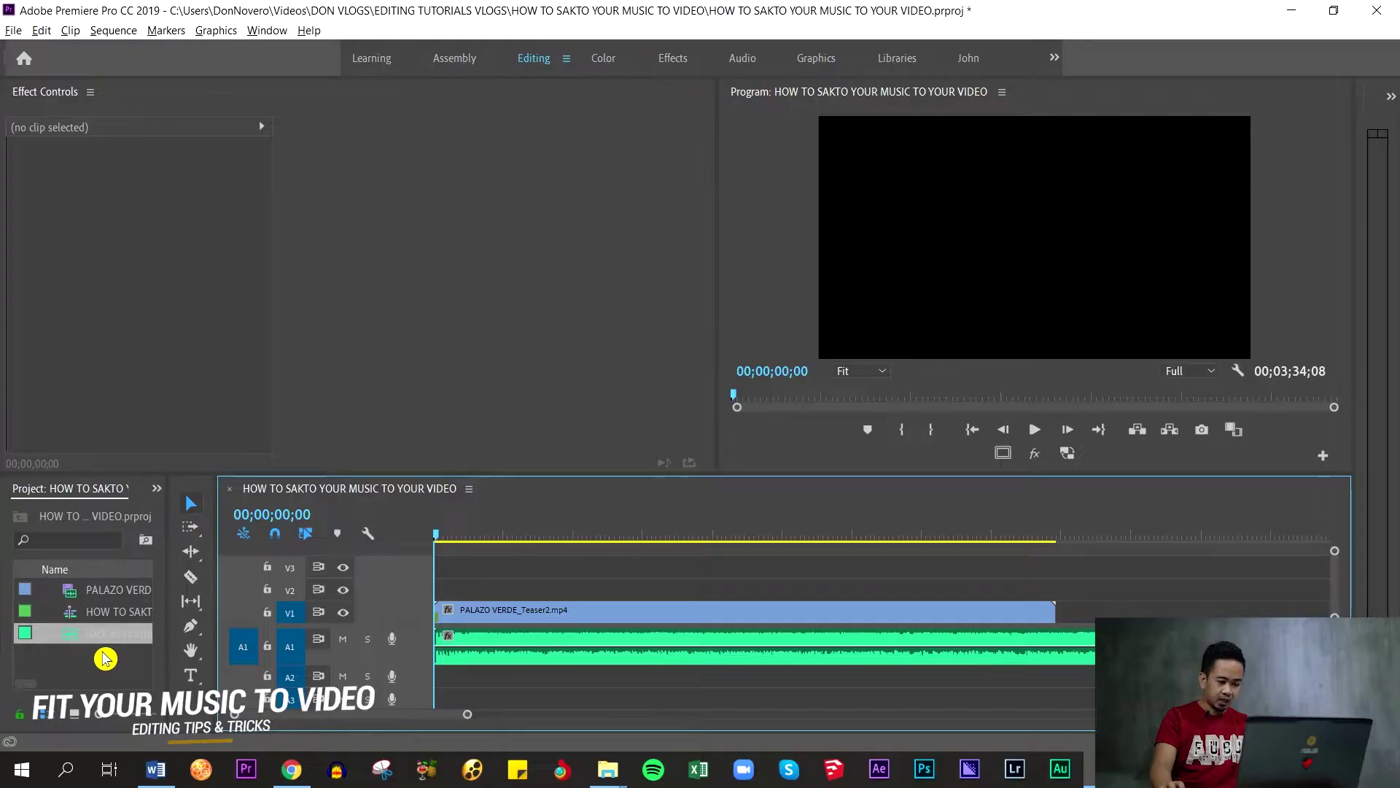
Save the project and switch to Adobe Audition.
key(ctrl+s)
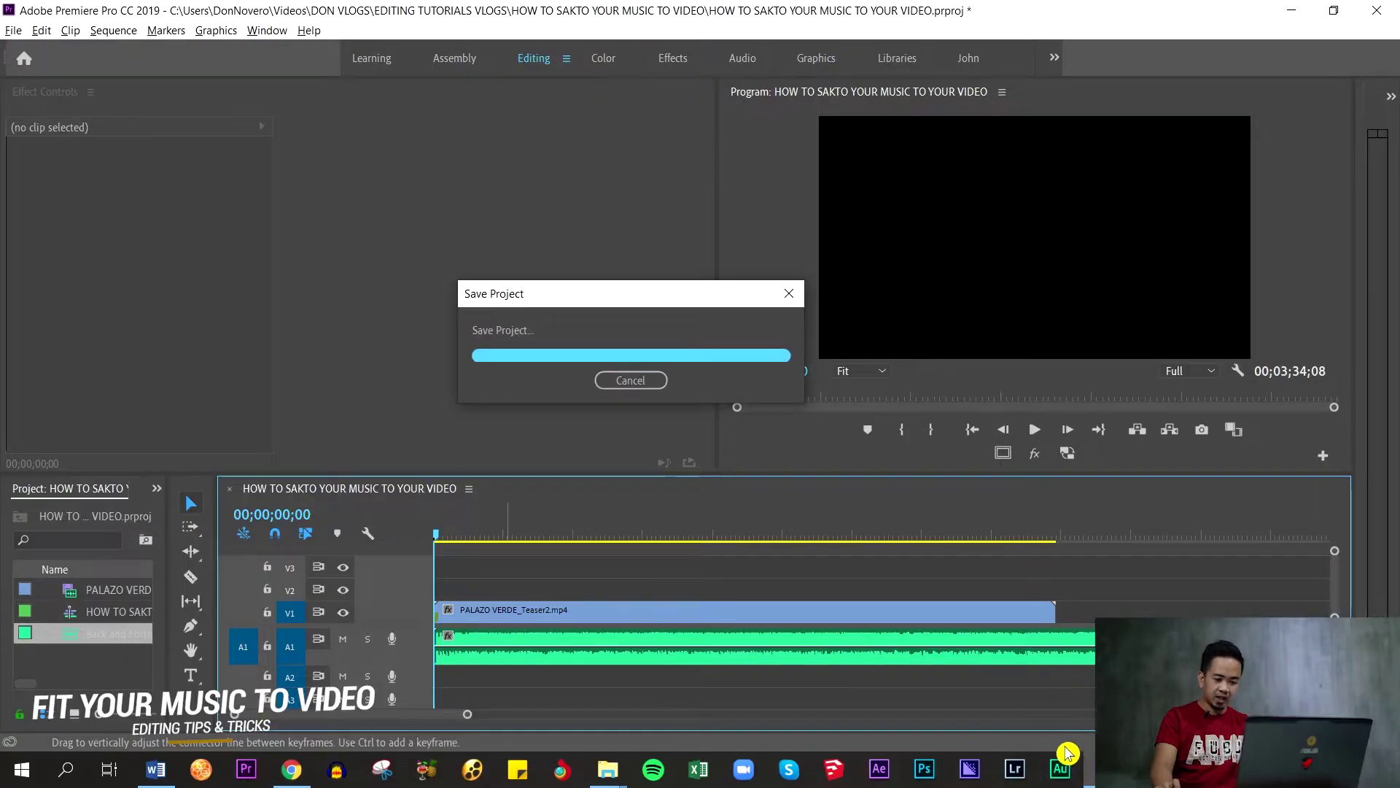
click(1058, 768)
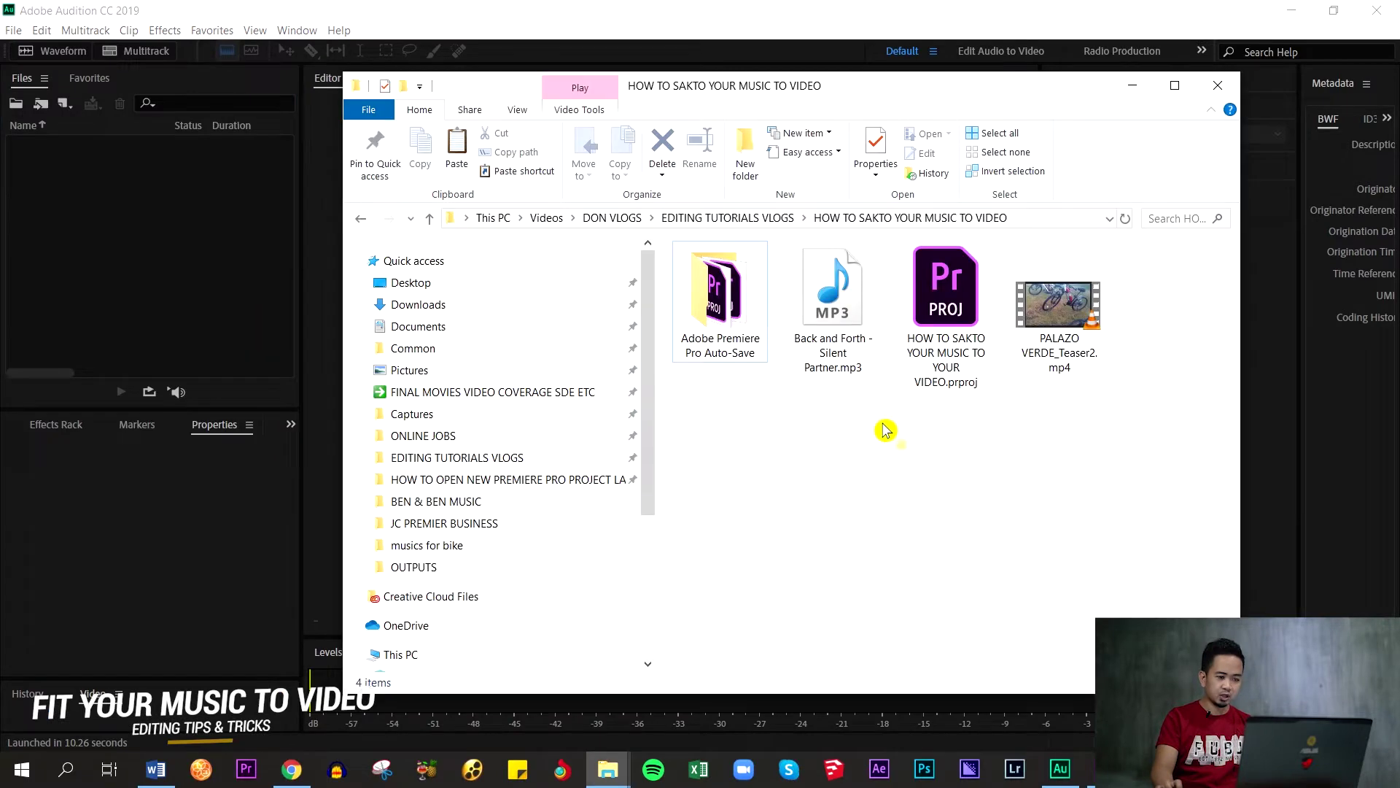
Import Back and Forth - Silent Partner.mp3 from the project's folder into Audition.
click(835, 315)
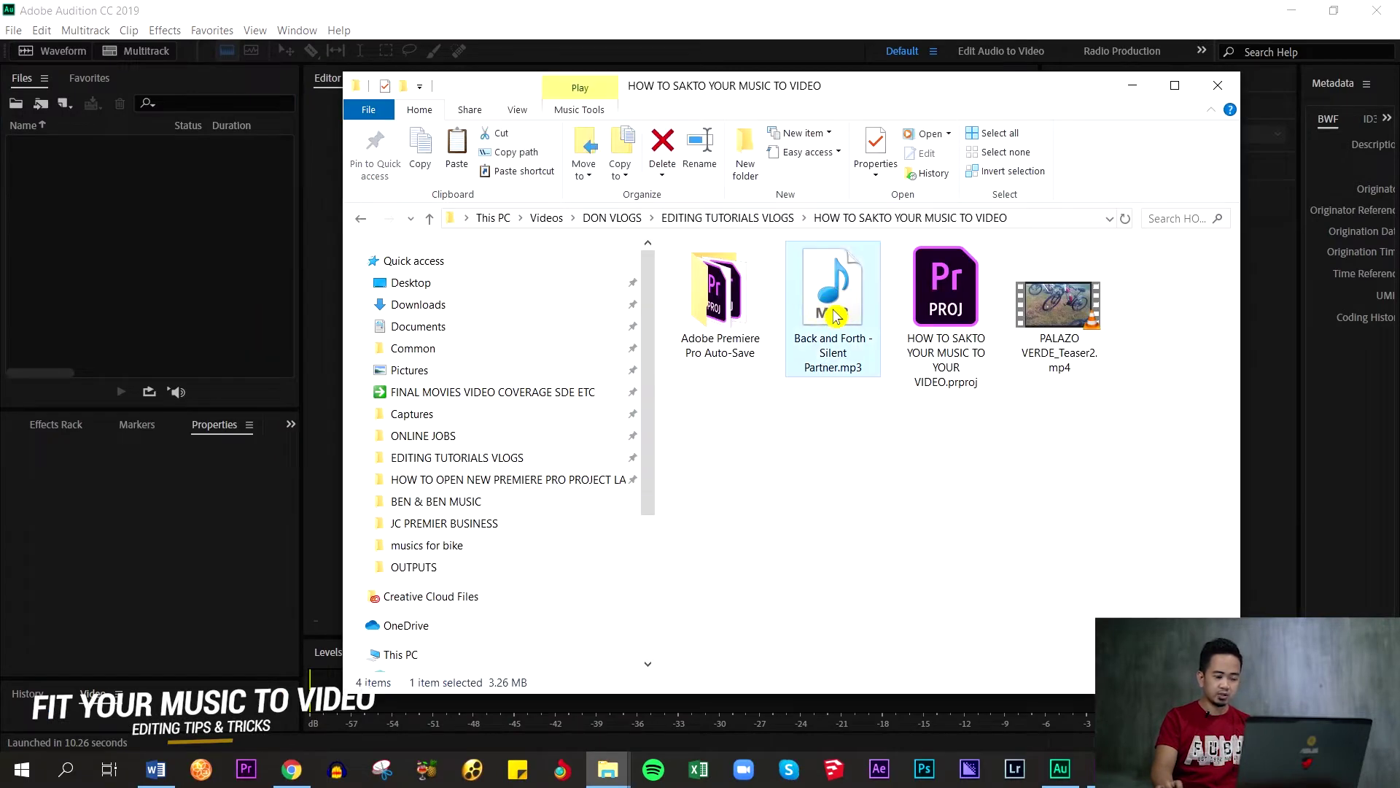
click(862, 428)
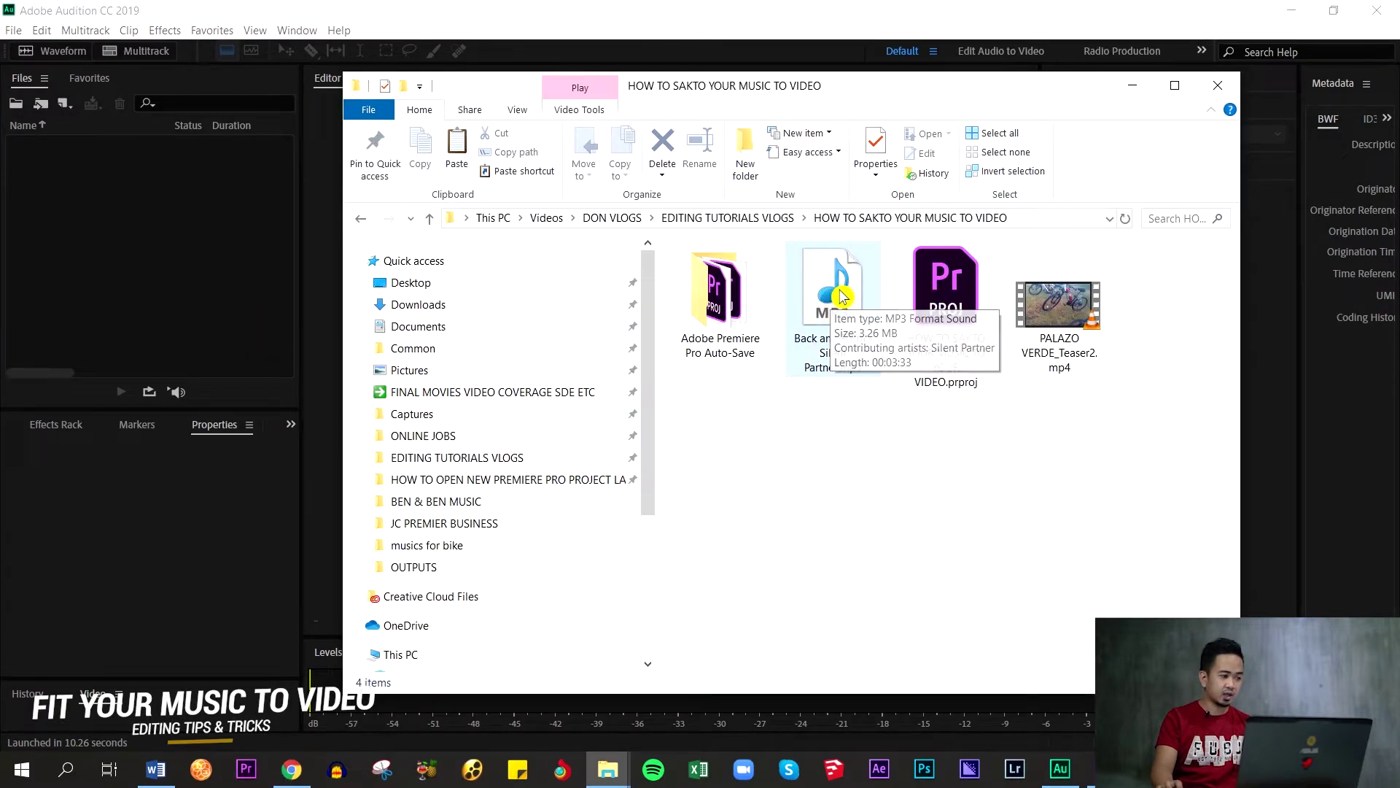
drag(843, 295, 120, 189)
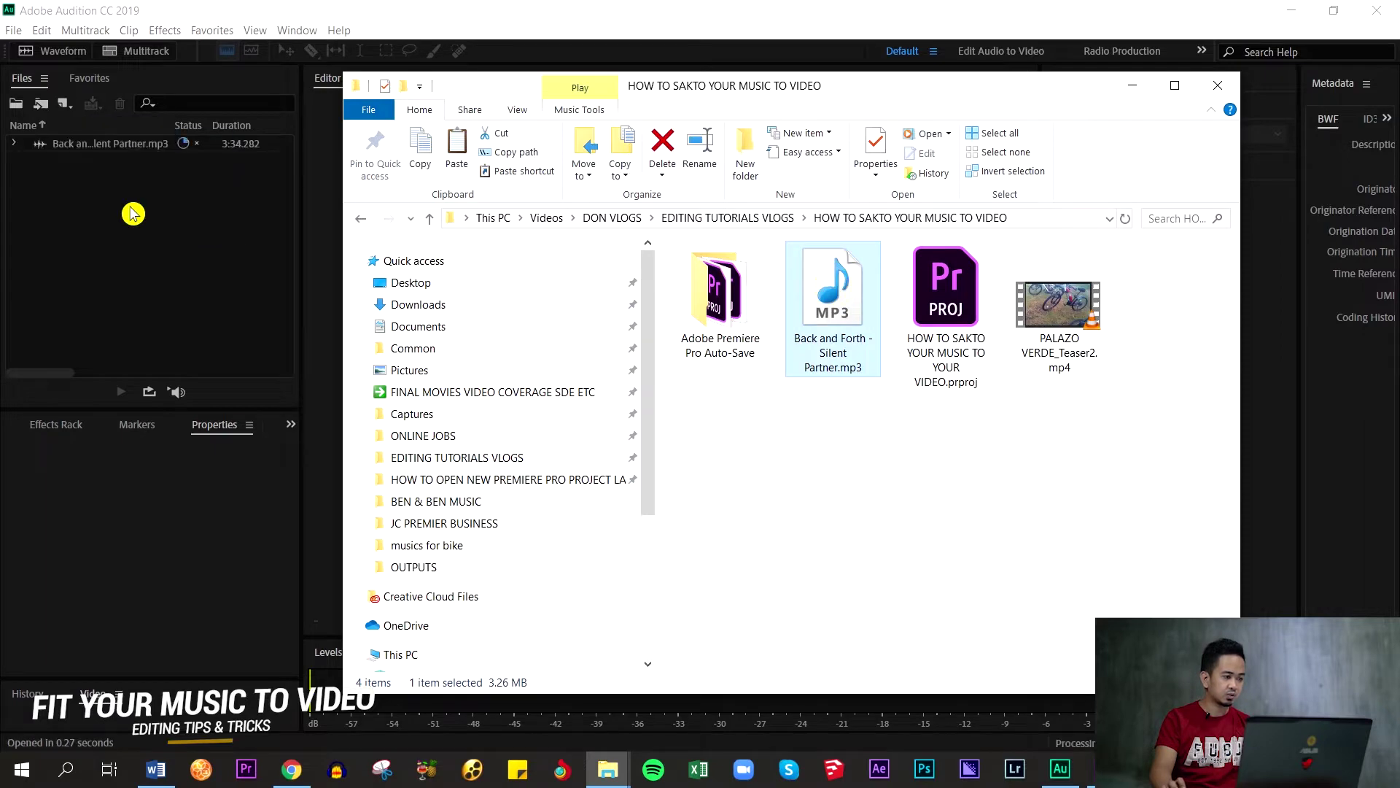
click(132, 219)
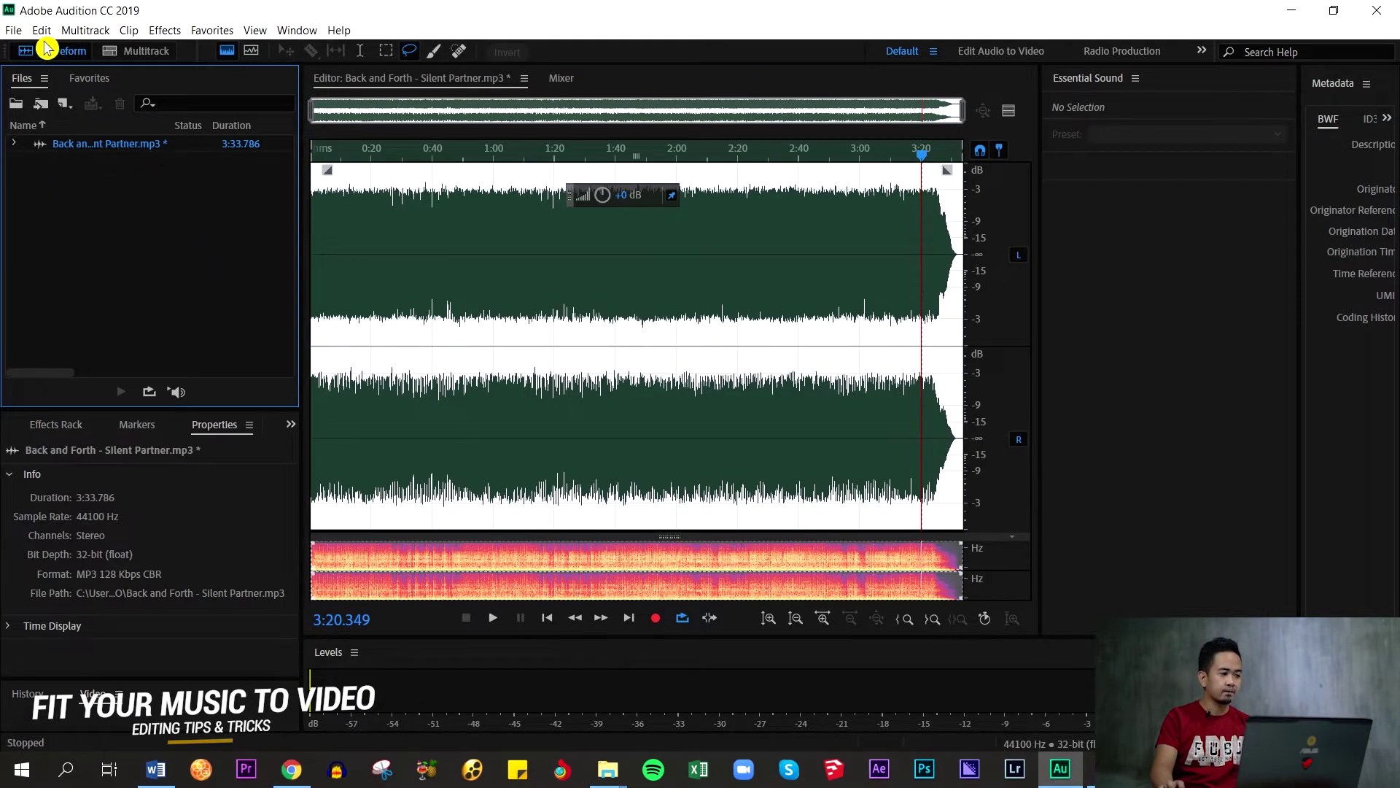
Create a new multitrack session named 35 SECOND MUSIC FOR INTRO, keeping the default session settings.
click(14, 30)
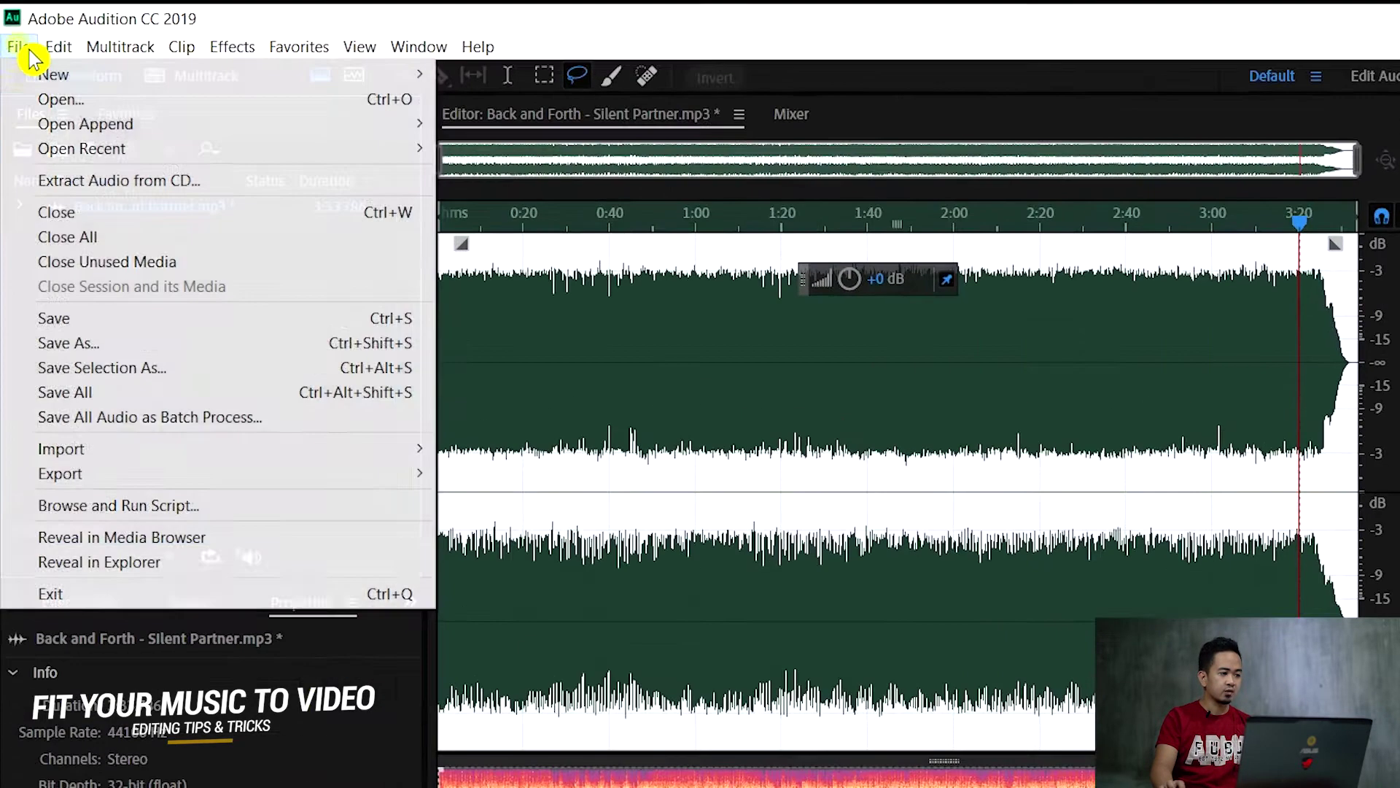
mouse_move(22, 46)
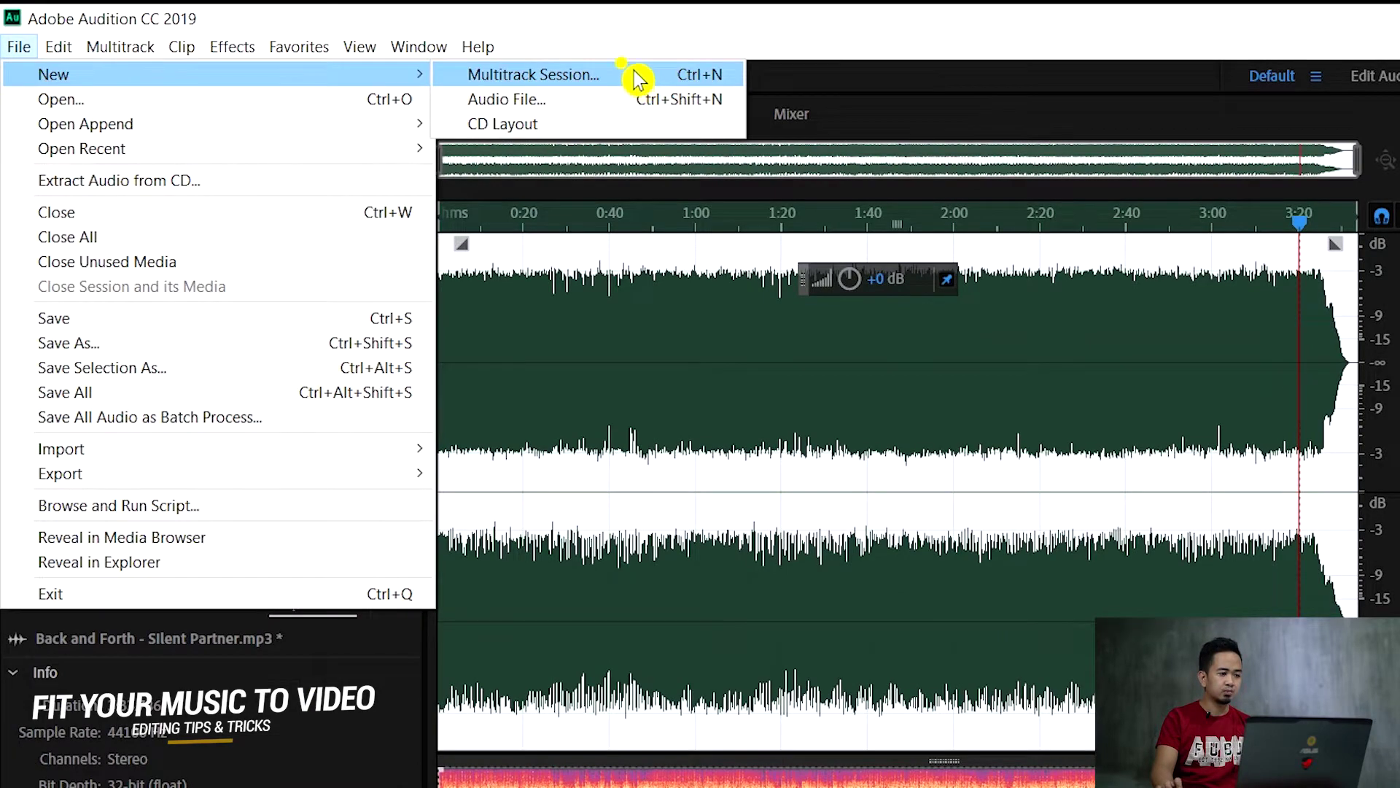
click(638, 78)
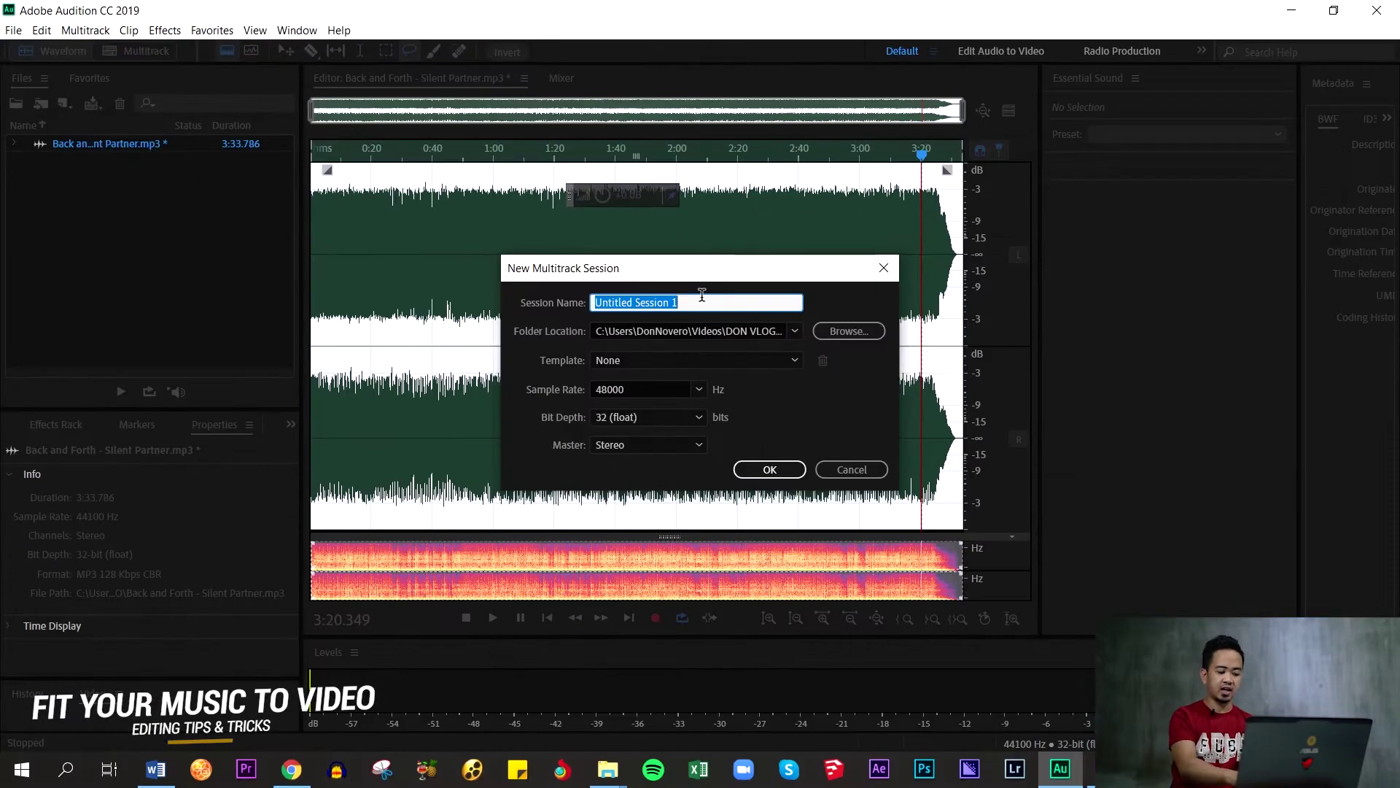
text(30 SECOND MUSIC FOR INTRO)
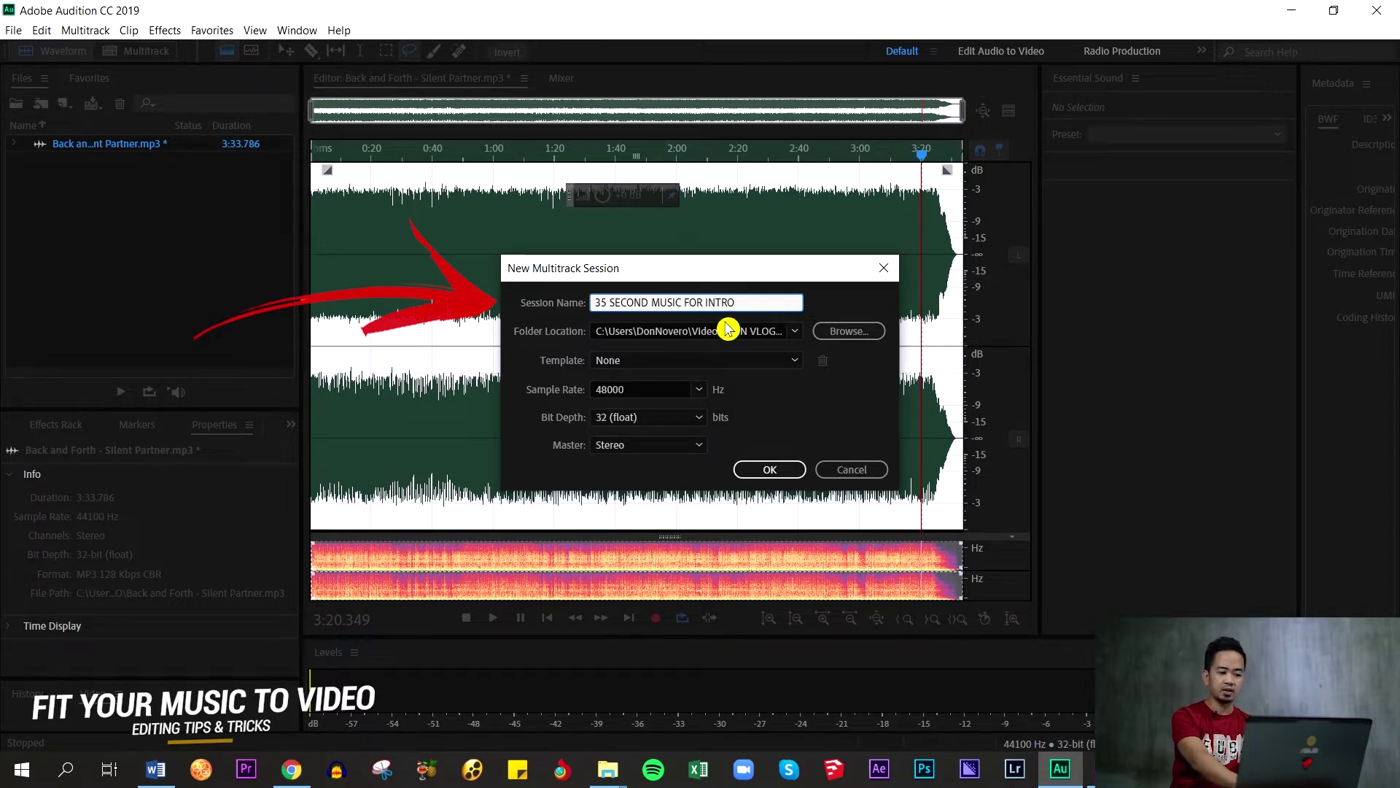
click(776, 470)
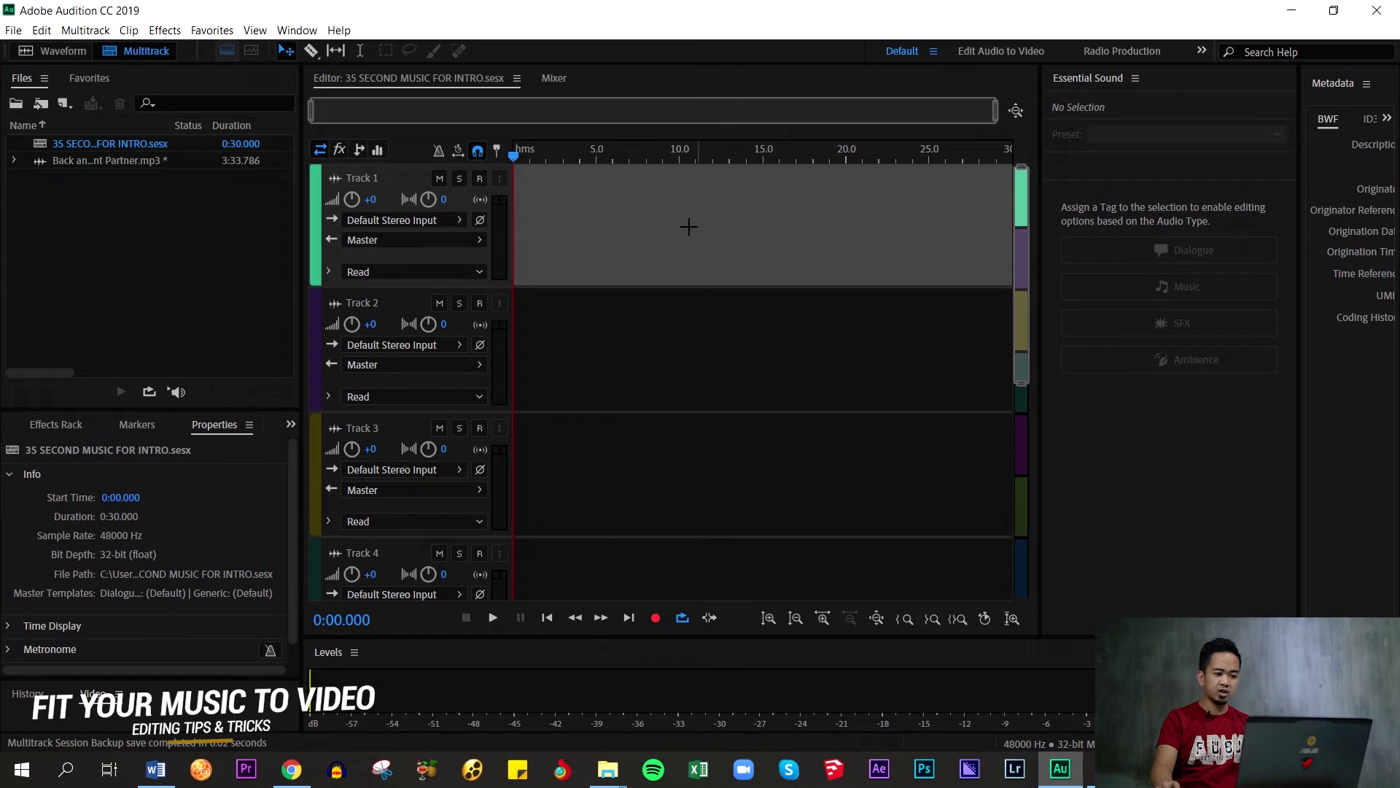
Place the music file at the start of Track 1, accepting a copy conformed to the session's sample rate.
click(125, 209)
drag(51, 170, 672, 277)
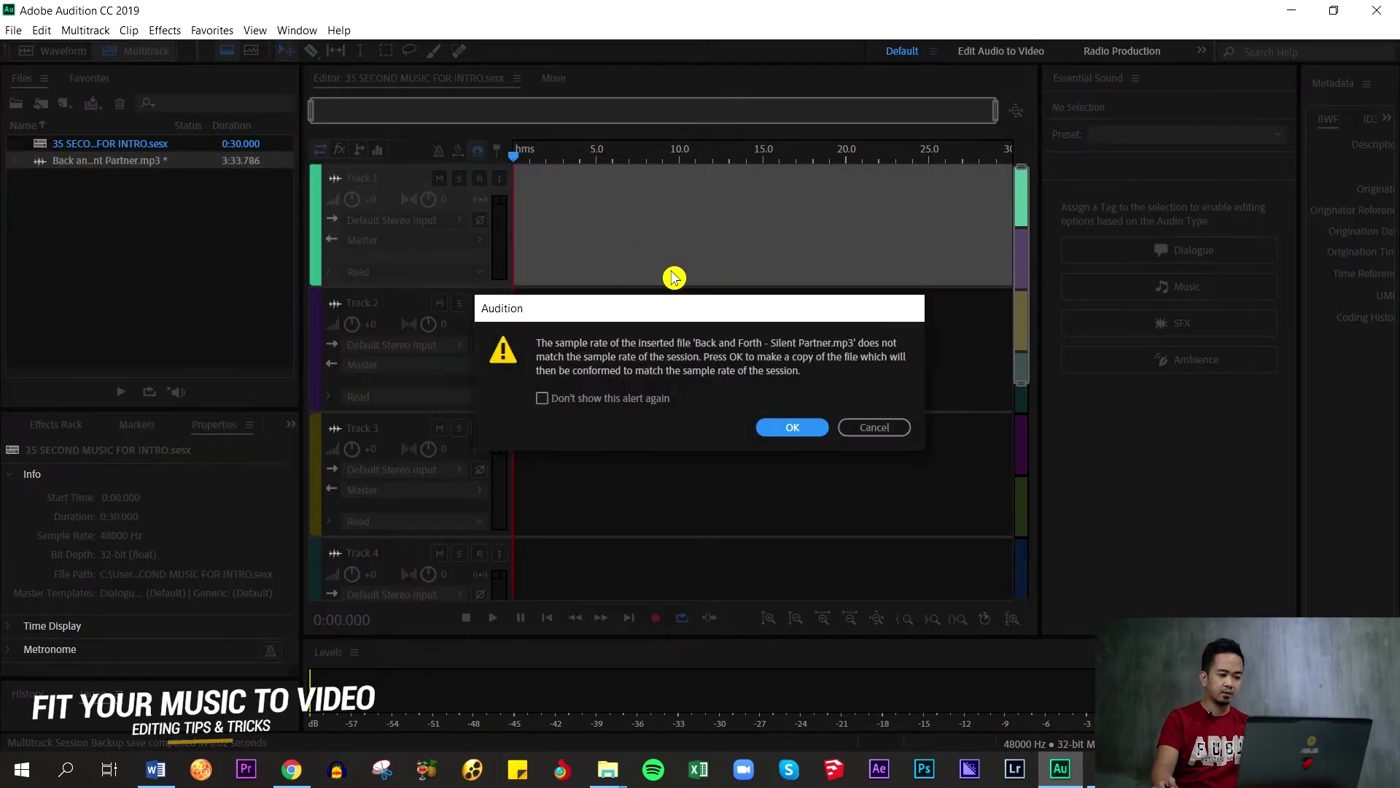
click(802, 428)
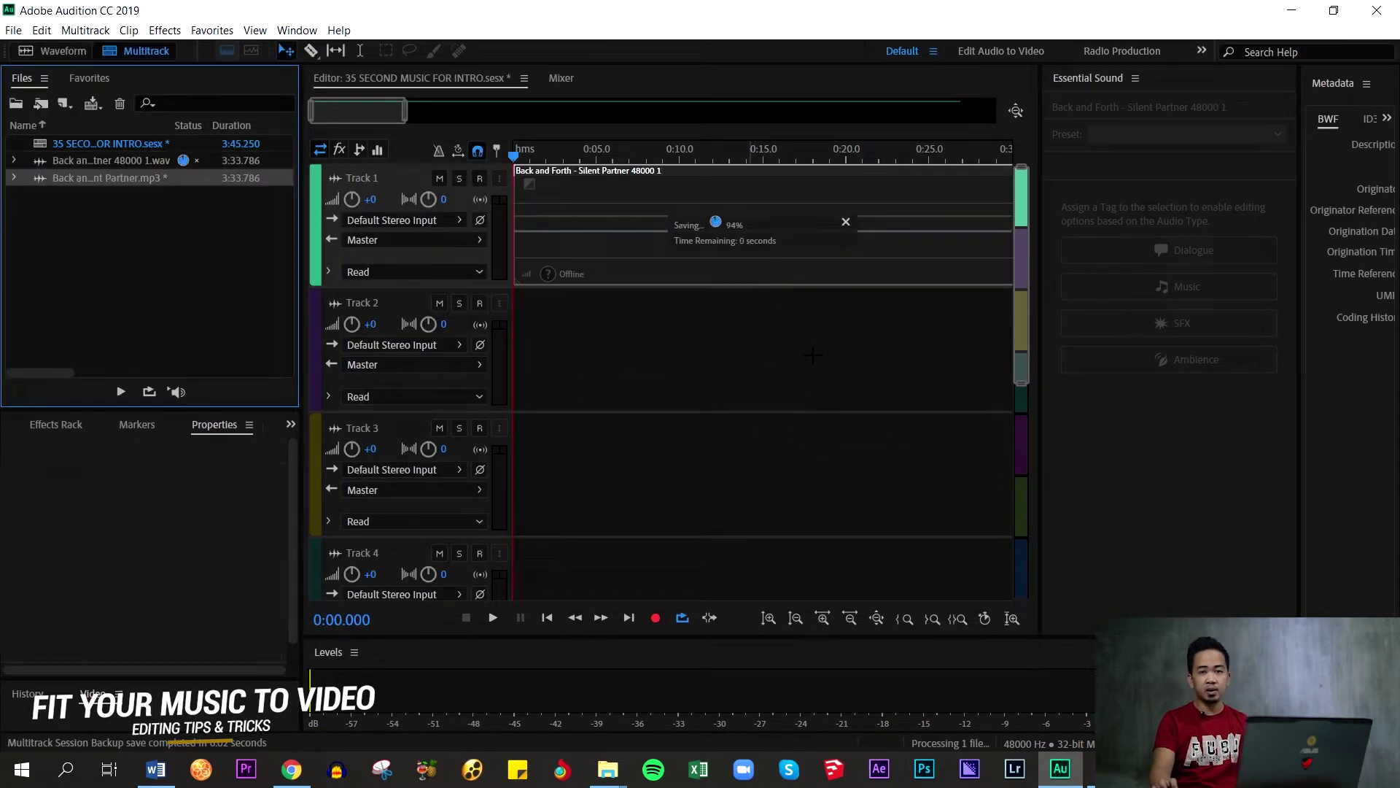
Play a short passage of the music on Track 1 and return the playhead to the start.
click(939, 146)
key(space)
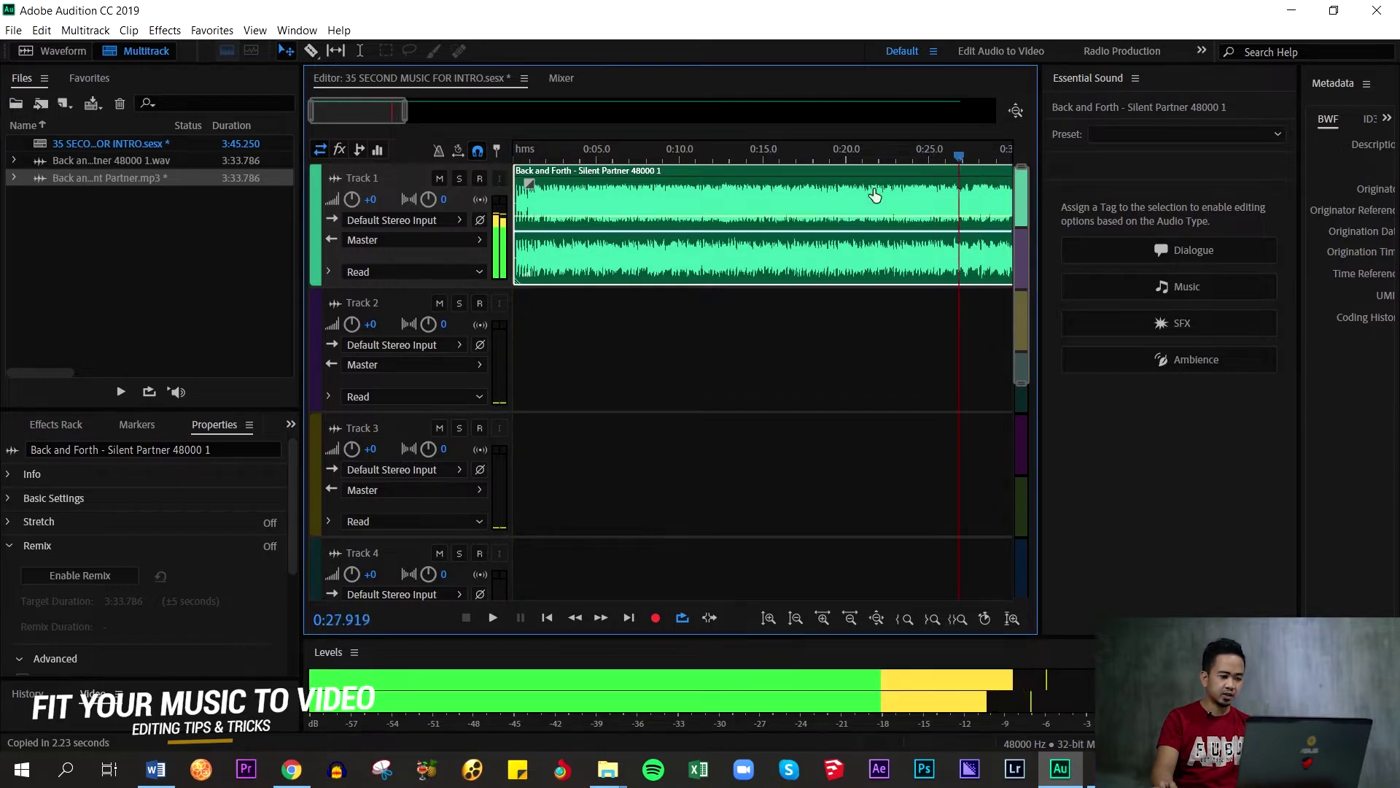
key(space)
key(Home)
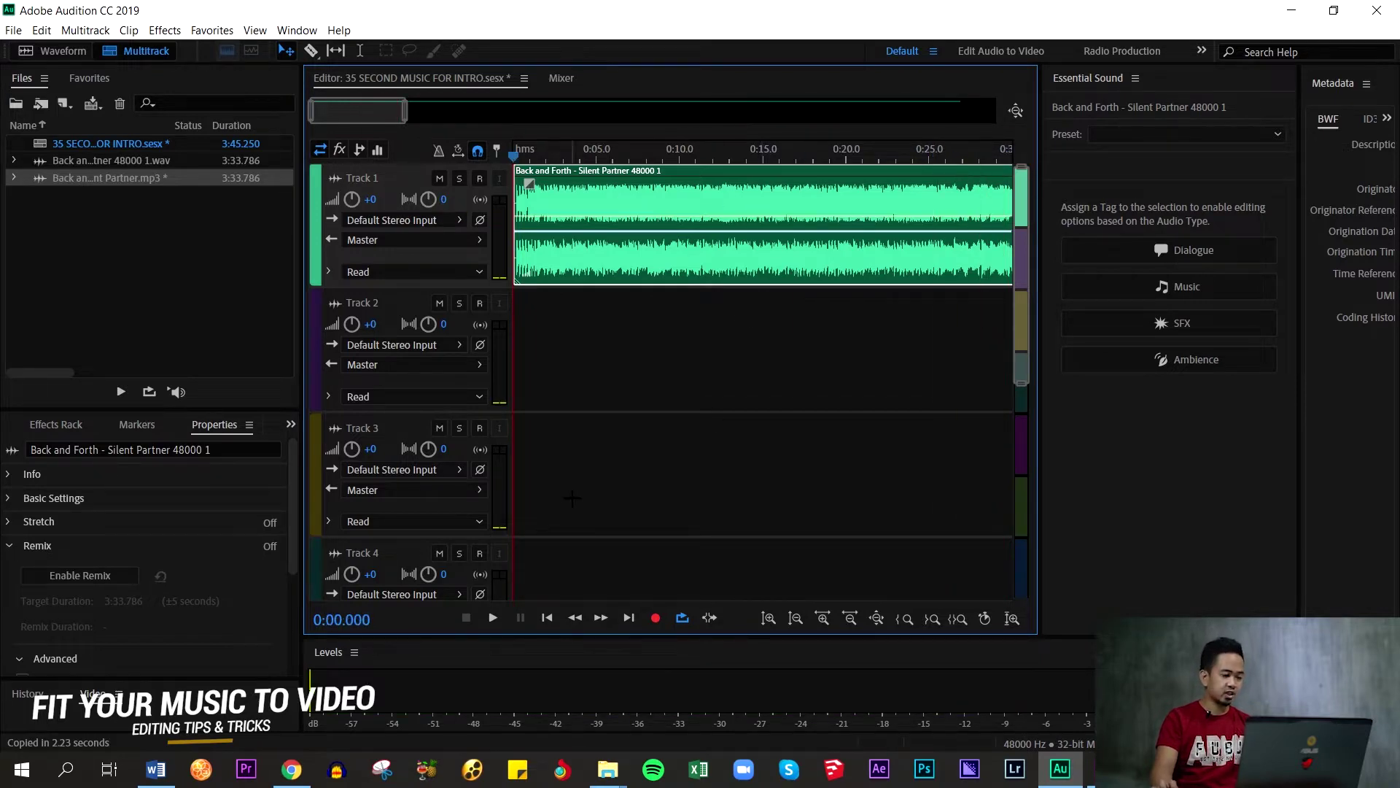
Enable Remix for the music clip on Track 1 and look over its advanced remix options.
click(220, 434)
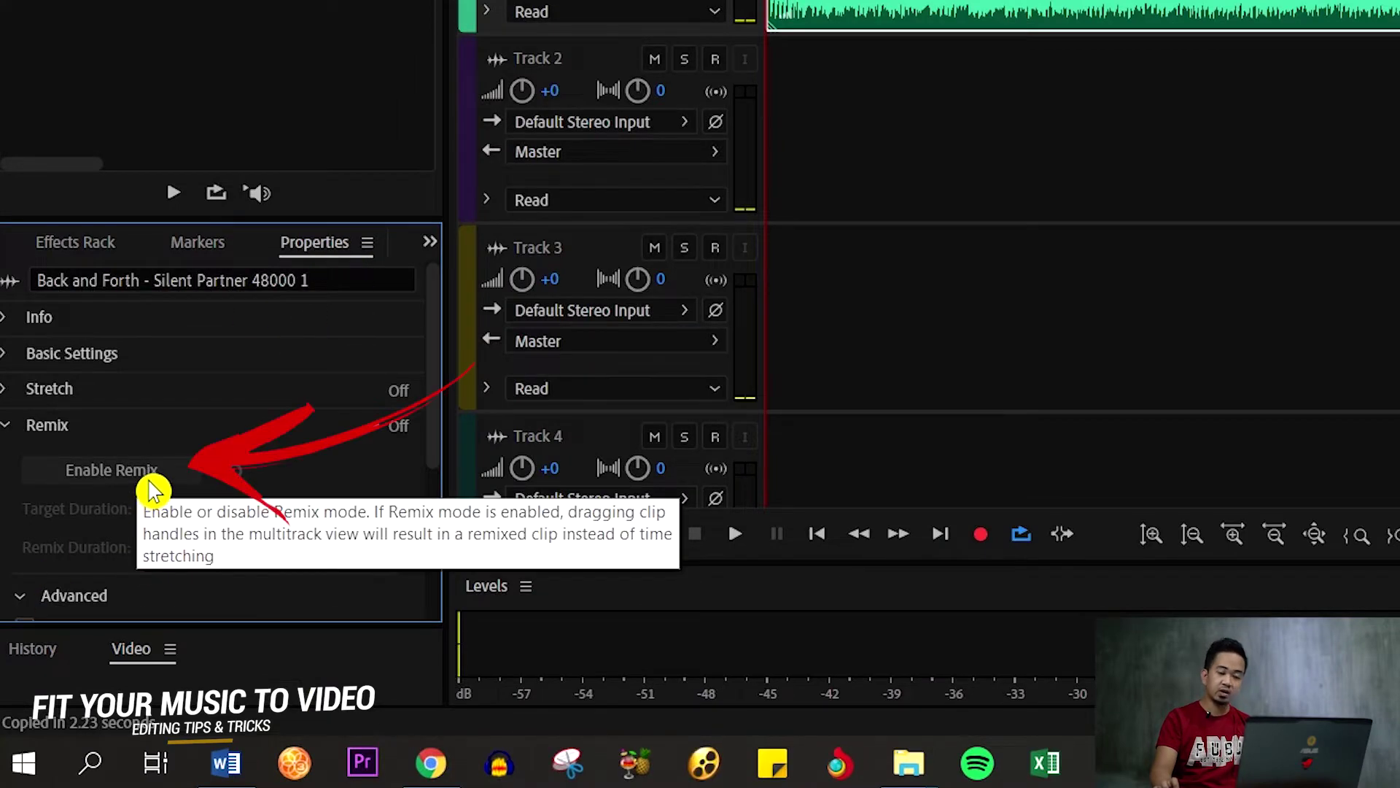
click(150, 487)
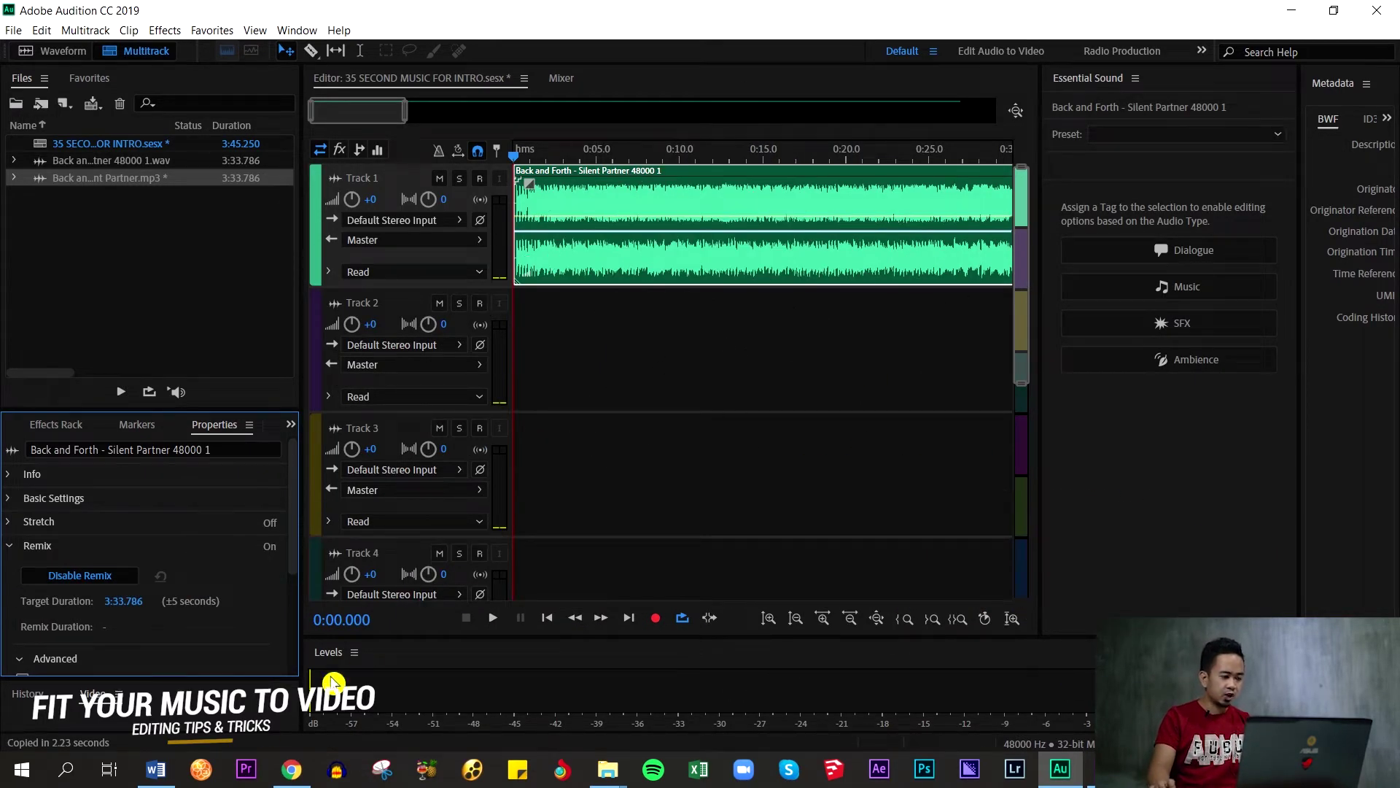
scroll(100, 611, down, 4)
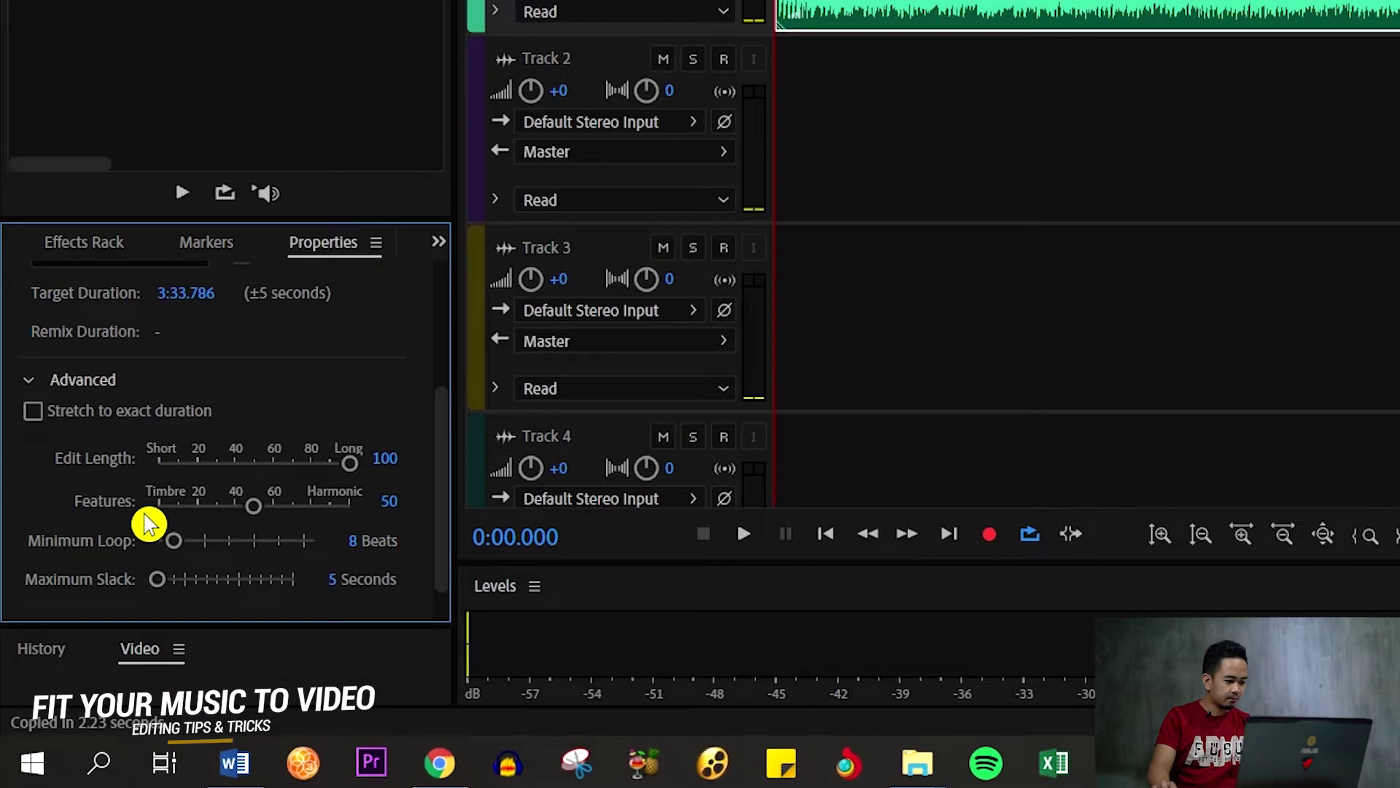
scroll(106, 584, up, 2)
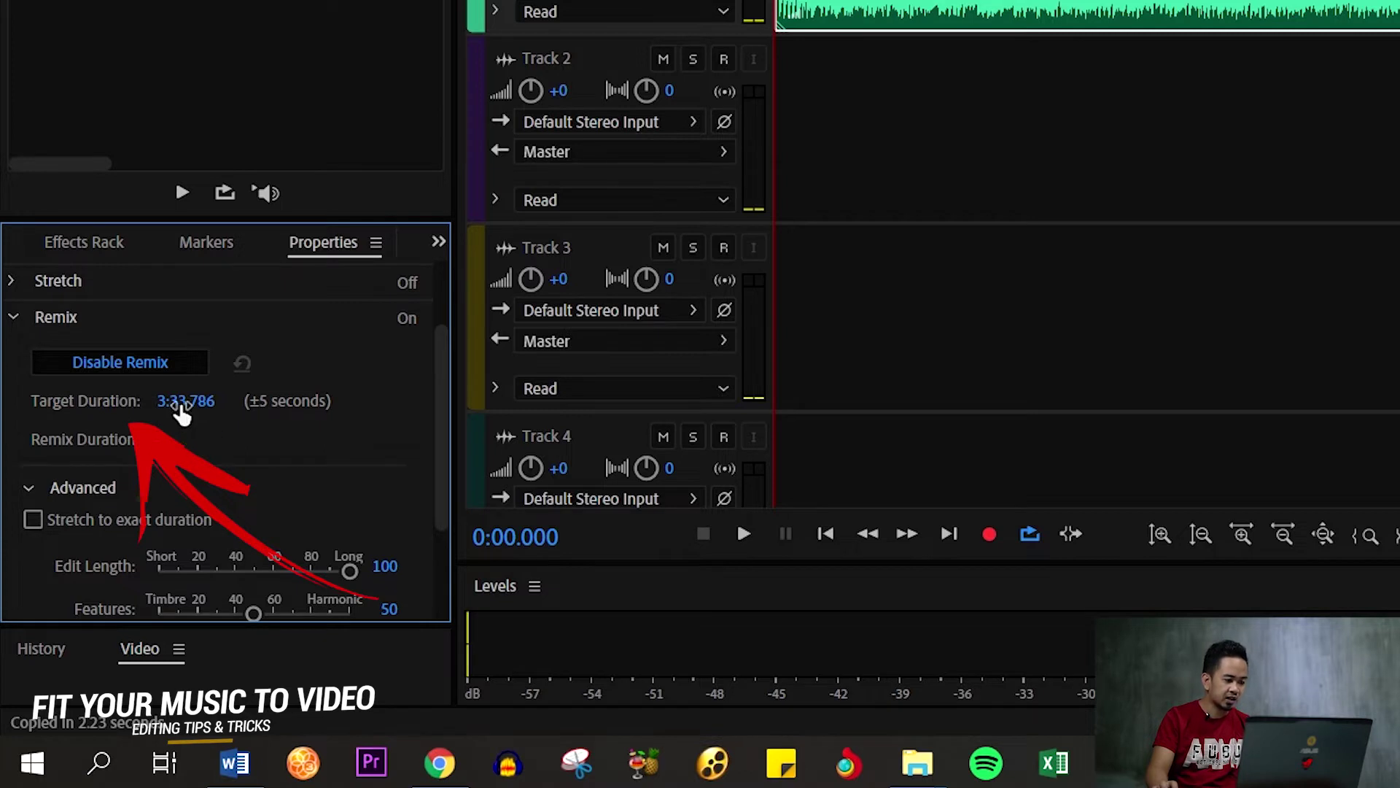
Set the remix target duration of the music clip to 0:35.22.
click(162, 398)
key(Home)
key(Delete)
text(0)
key(Right)
key(Right)
key(Delete)
text(5)
drag(197, 400, 225, 400)
text(22)
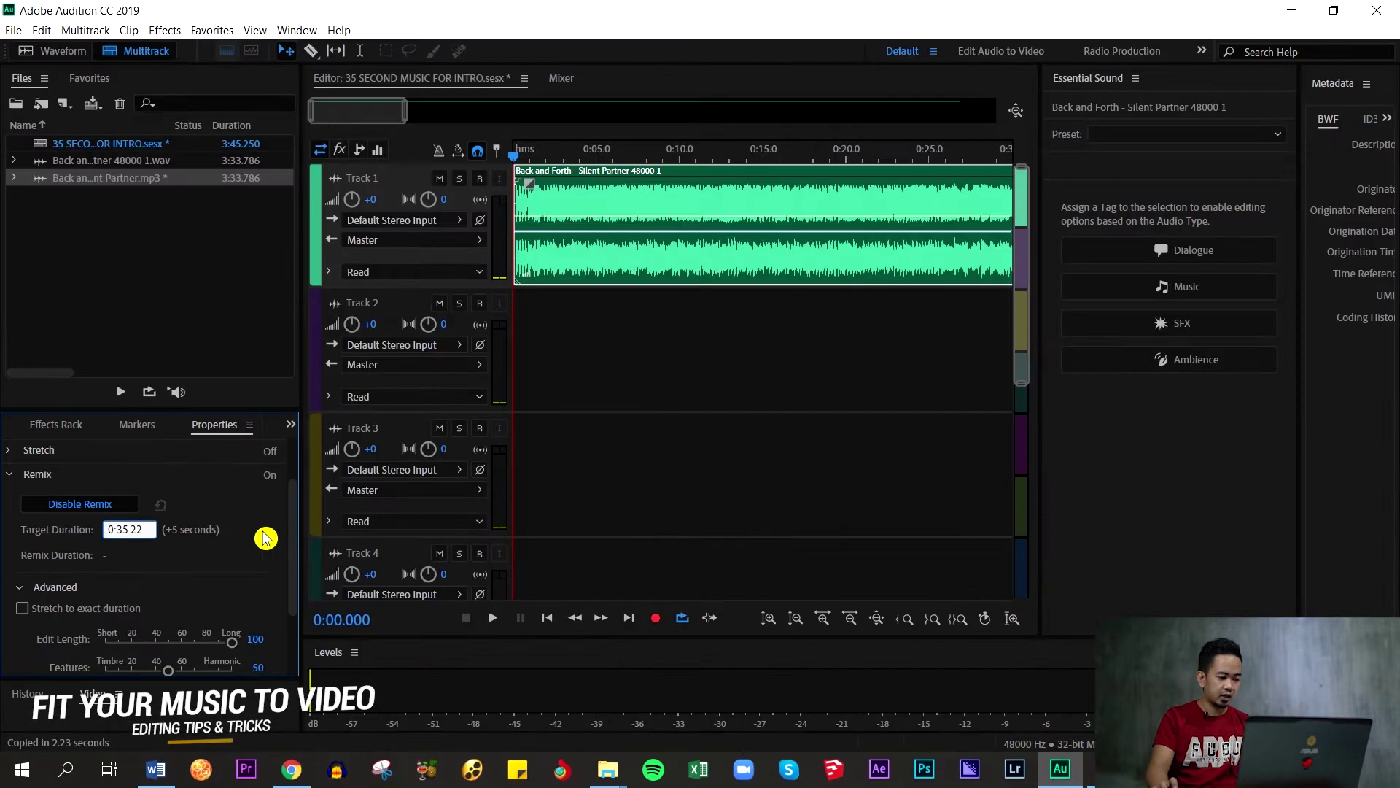
click(265, 538)
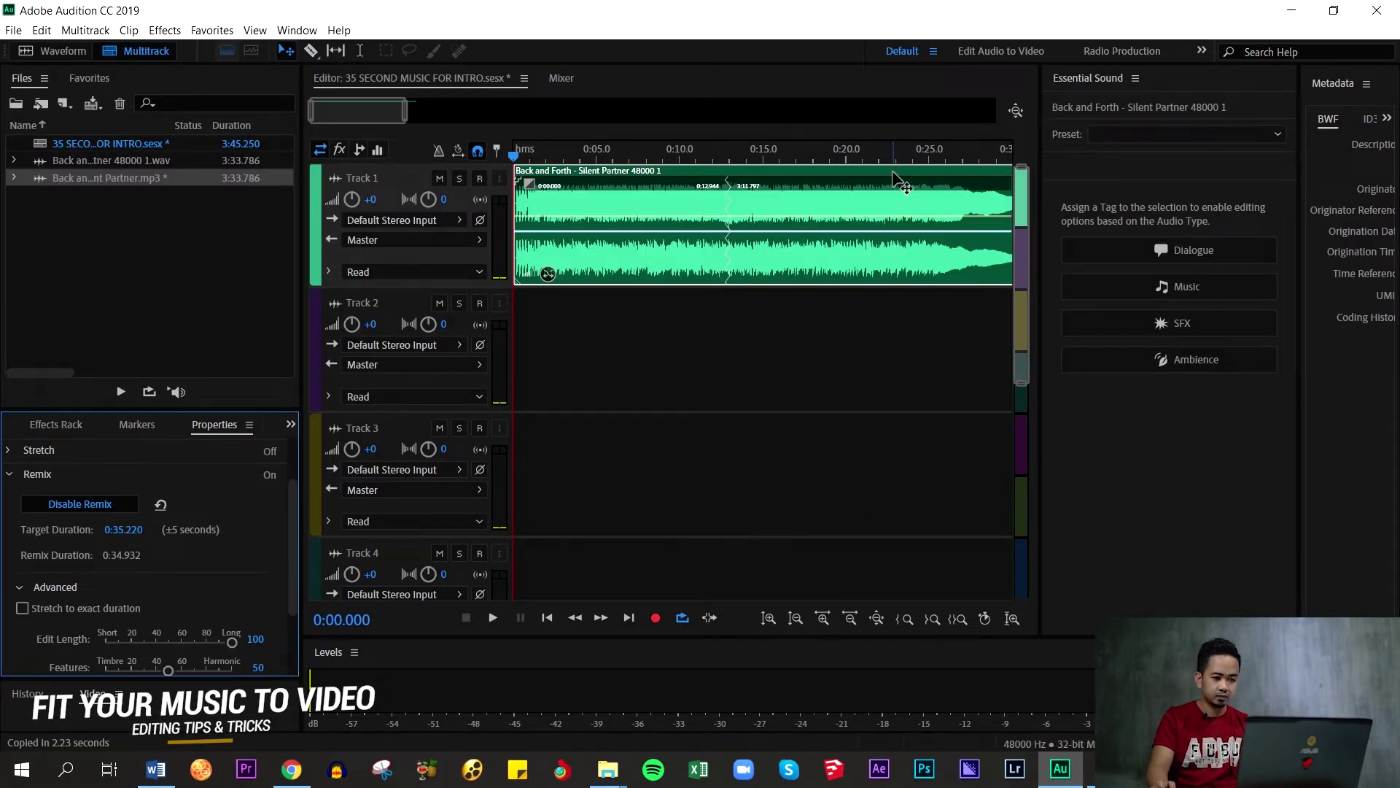
Play the ending of the remixed clip from around 0:30 and move the playhead back to the start of its fade-out.
scroll(893, 150, down, 2)
click(788, 151)
key(space)
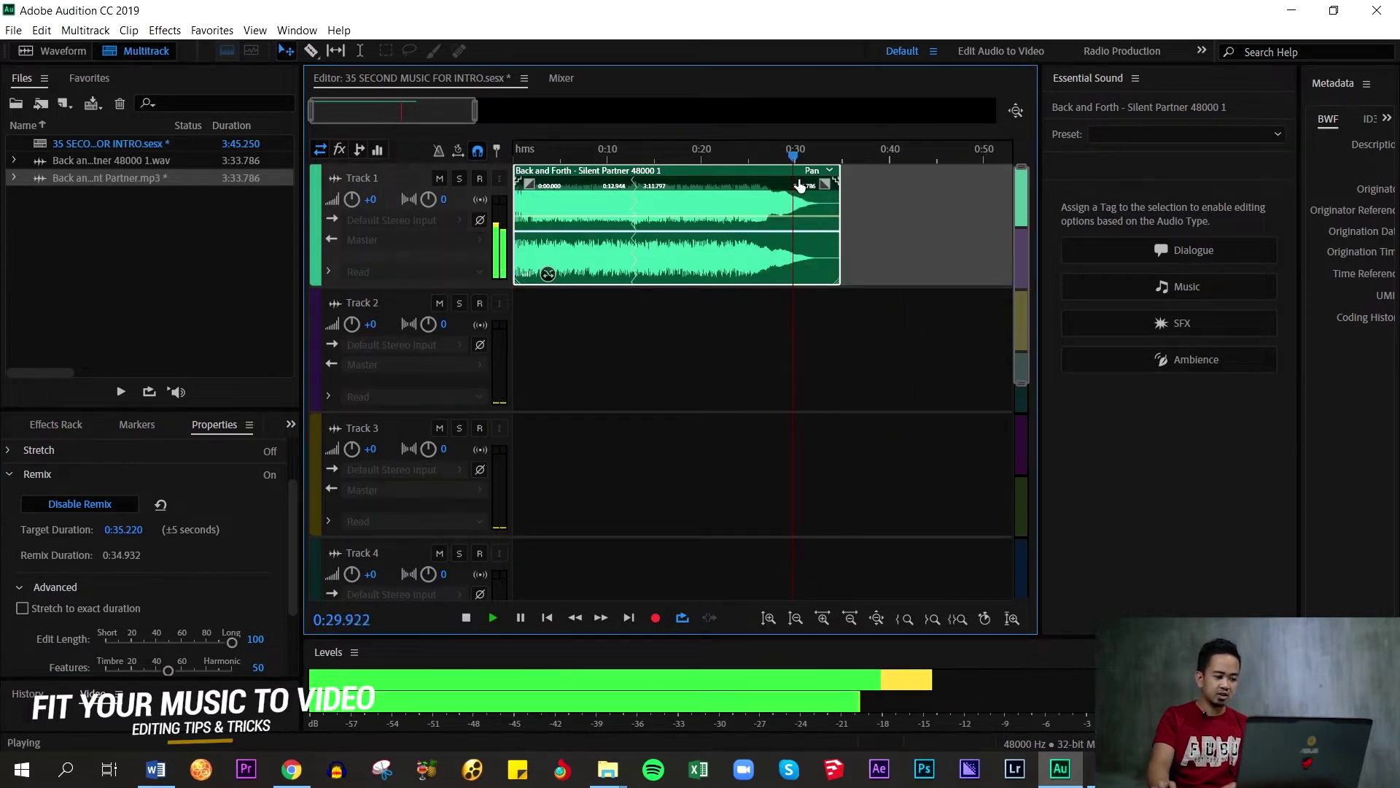
key(space)
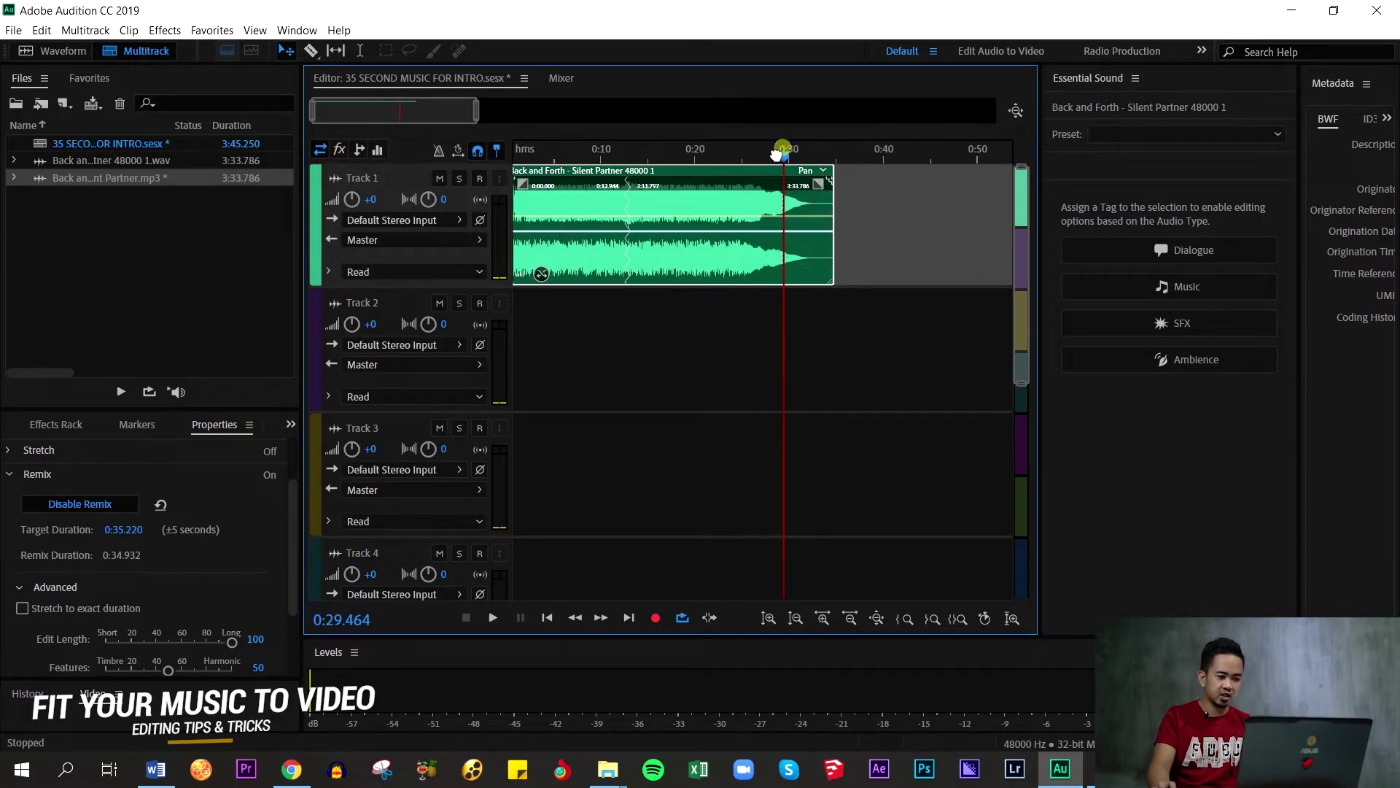
drag(789, 161, 775, 162)
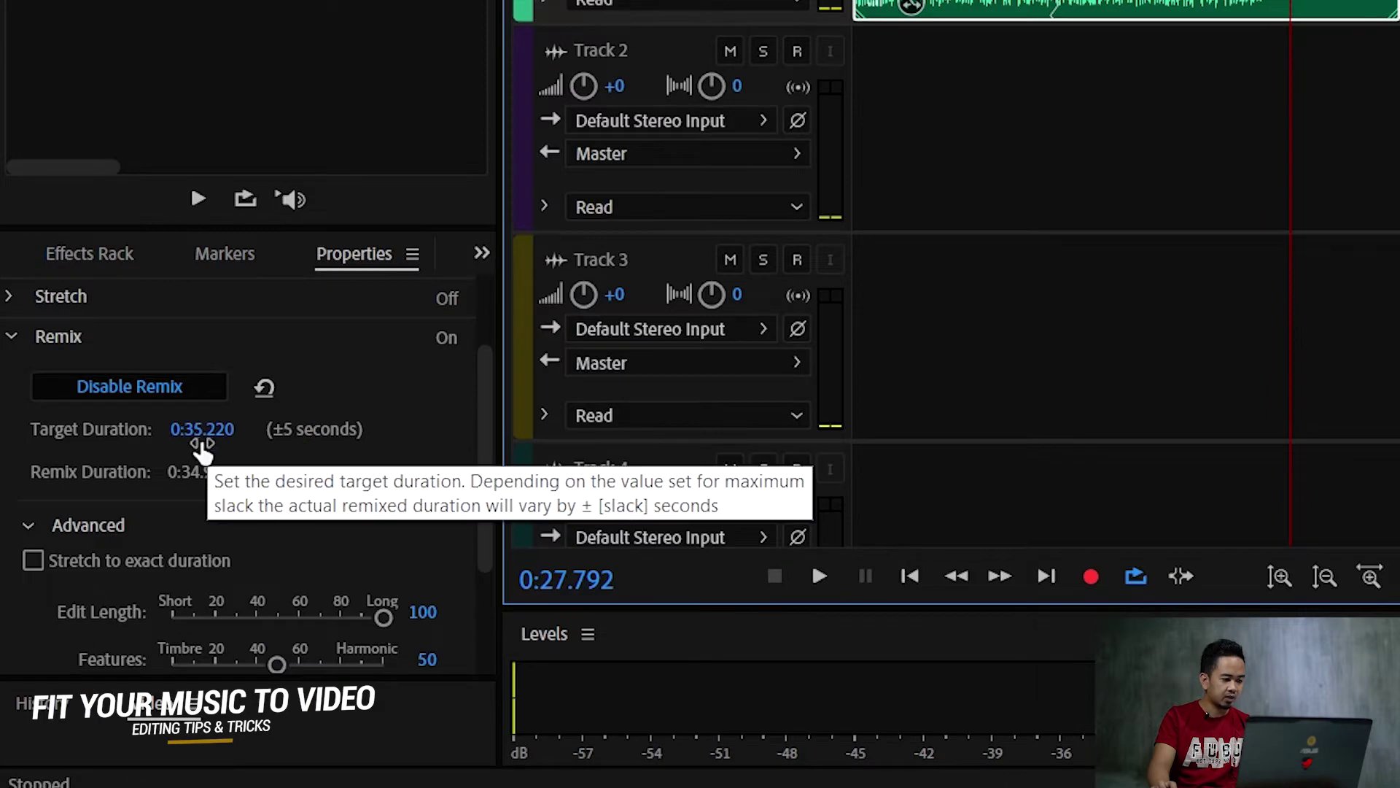
Set the remix target duration of the music clip to 0:40.220.
click(121, 528)
click(117, 526)
double_click(203, 432)
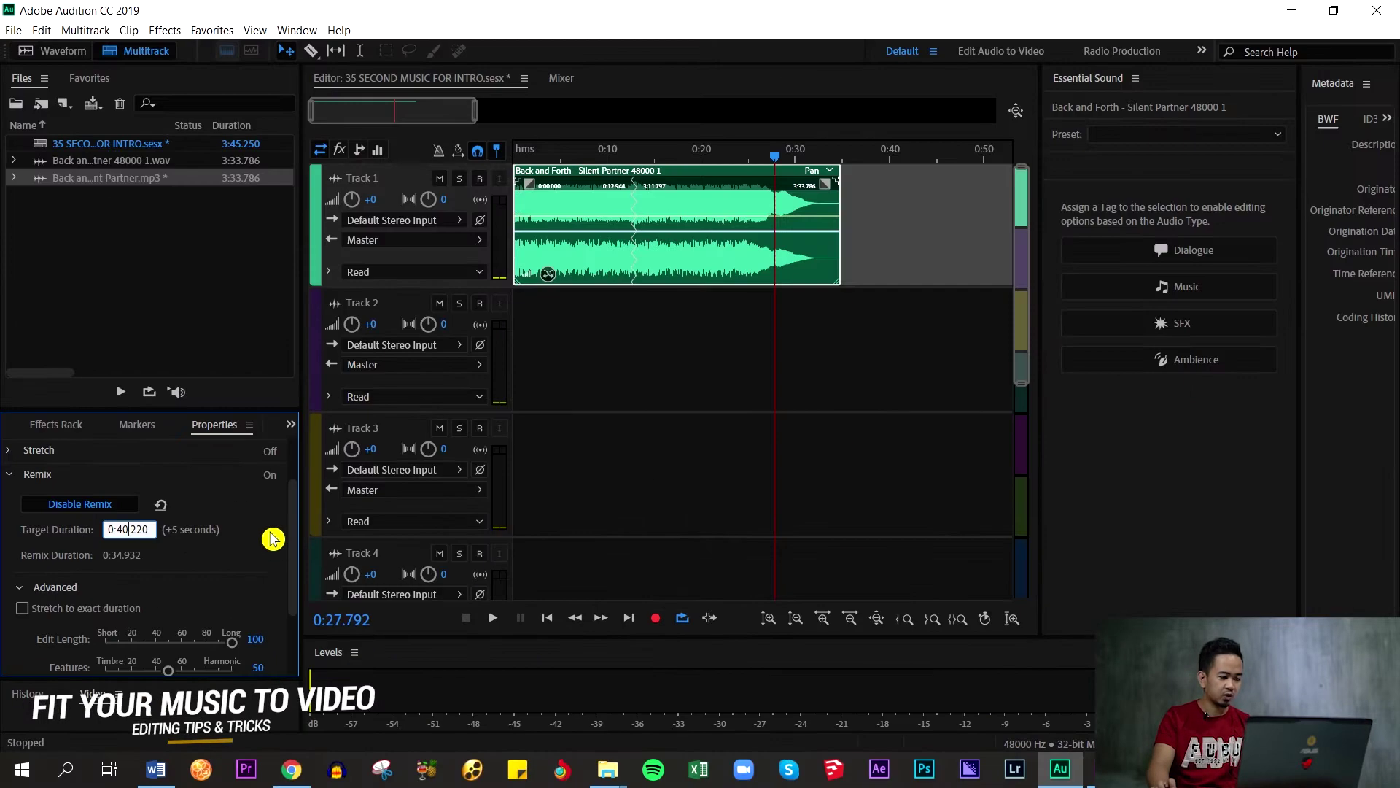
click(427, 406)
Check the fade-out of the remixed clip around 0:36 and play the remix from the beginning.
click(854, 152)
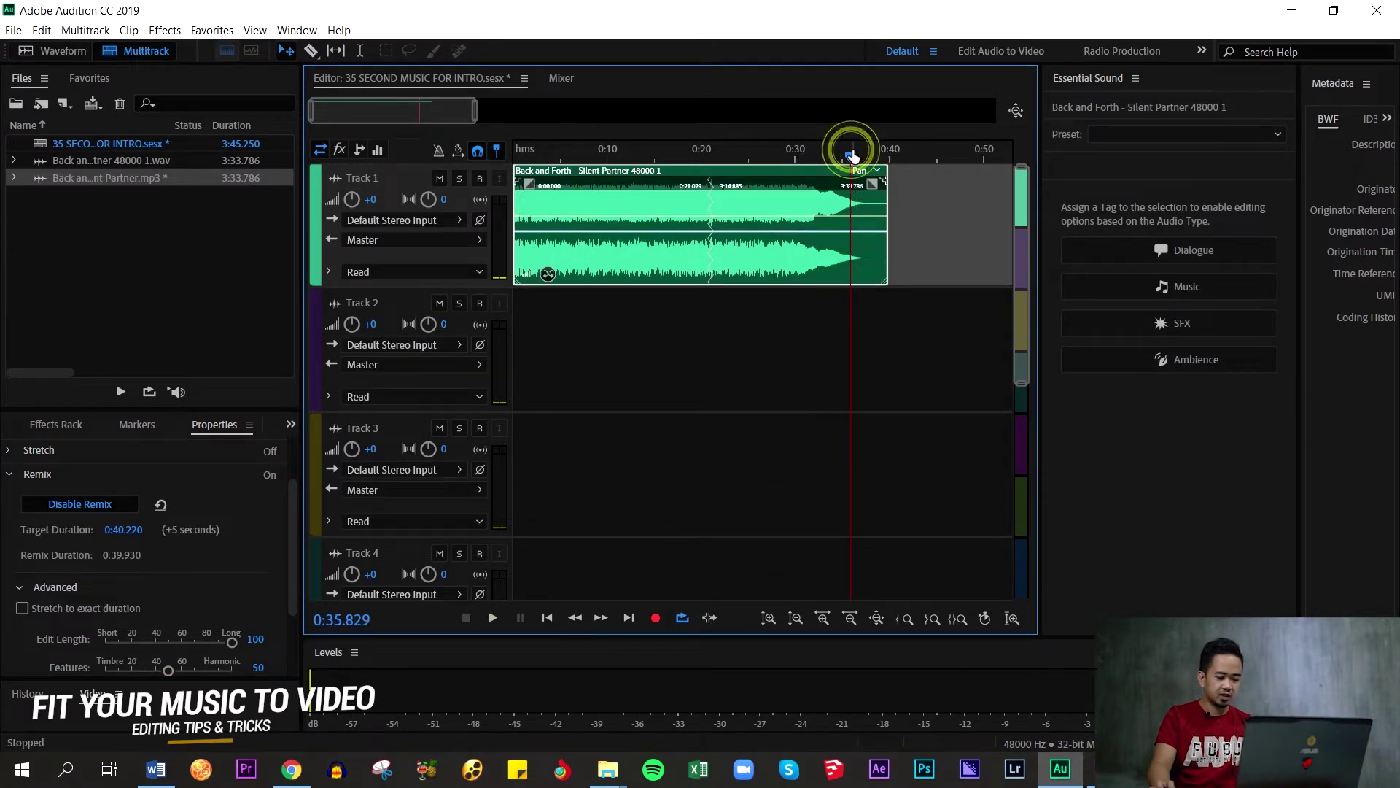
scroll(861, 160, down, 2)
key(Home)
key(backslash)
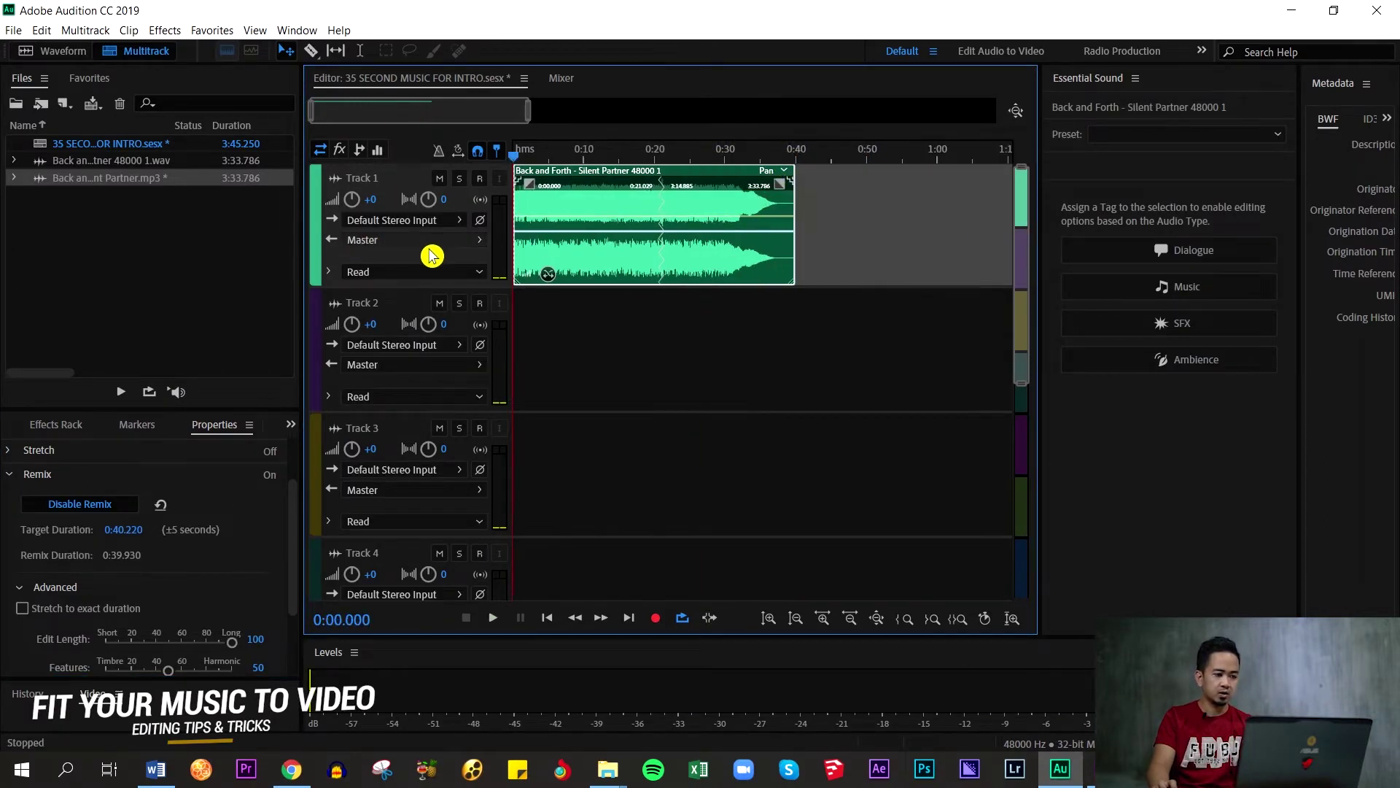
key(space)
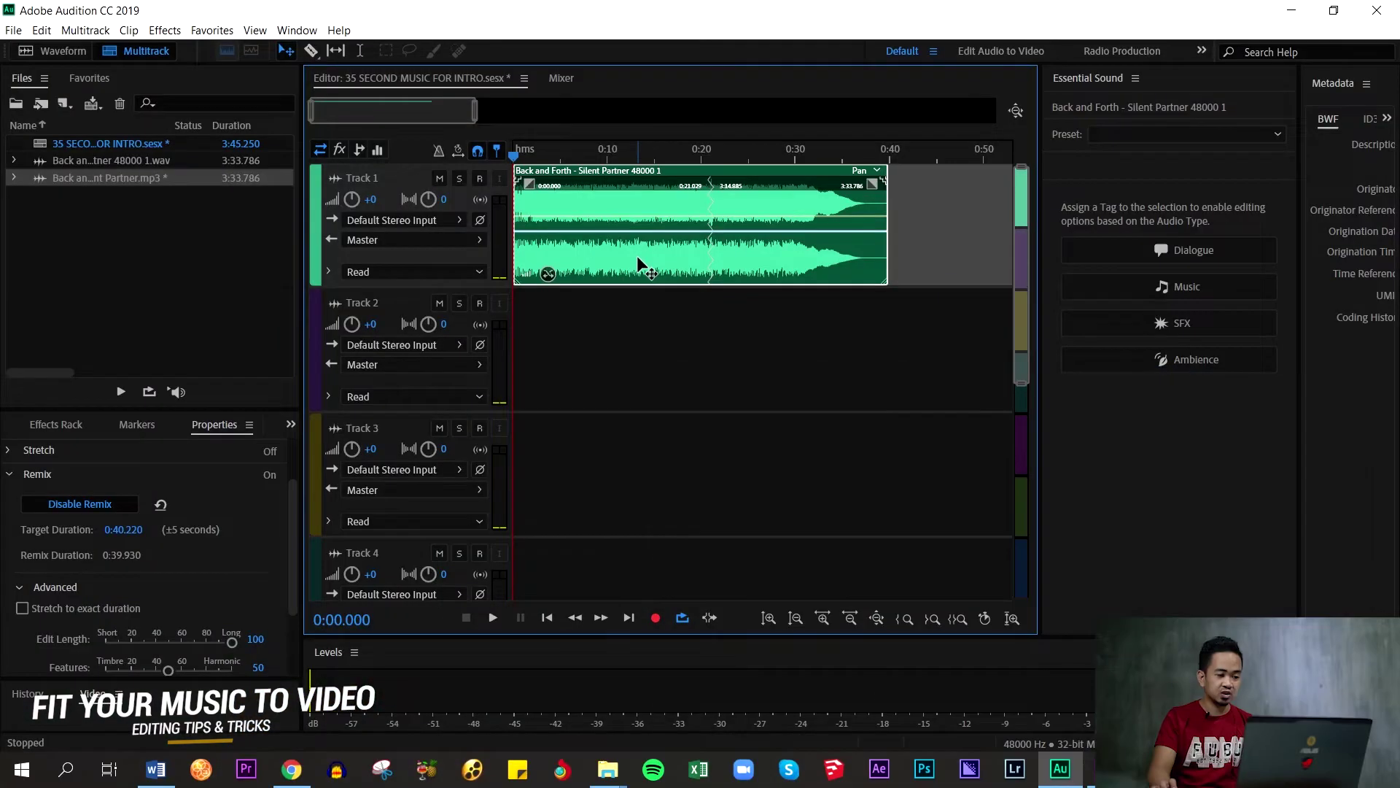
Start a mixdown export of the entire session and choose the HOW TO SAKTO YOUR MUSIC TO VIDEO folder as its location.
right_click(637, 263)
mouse_move(758, 571)
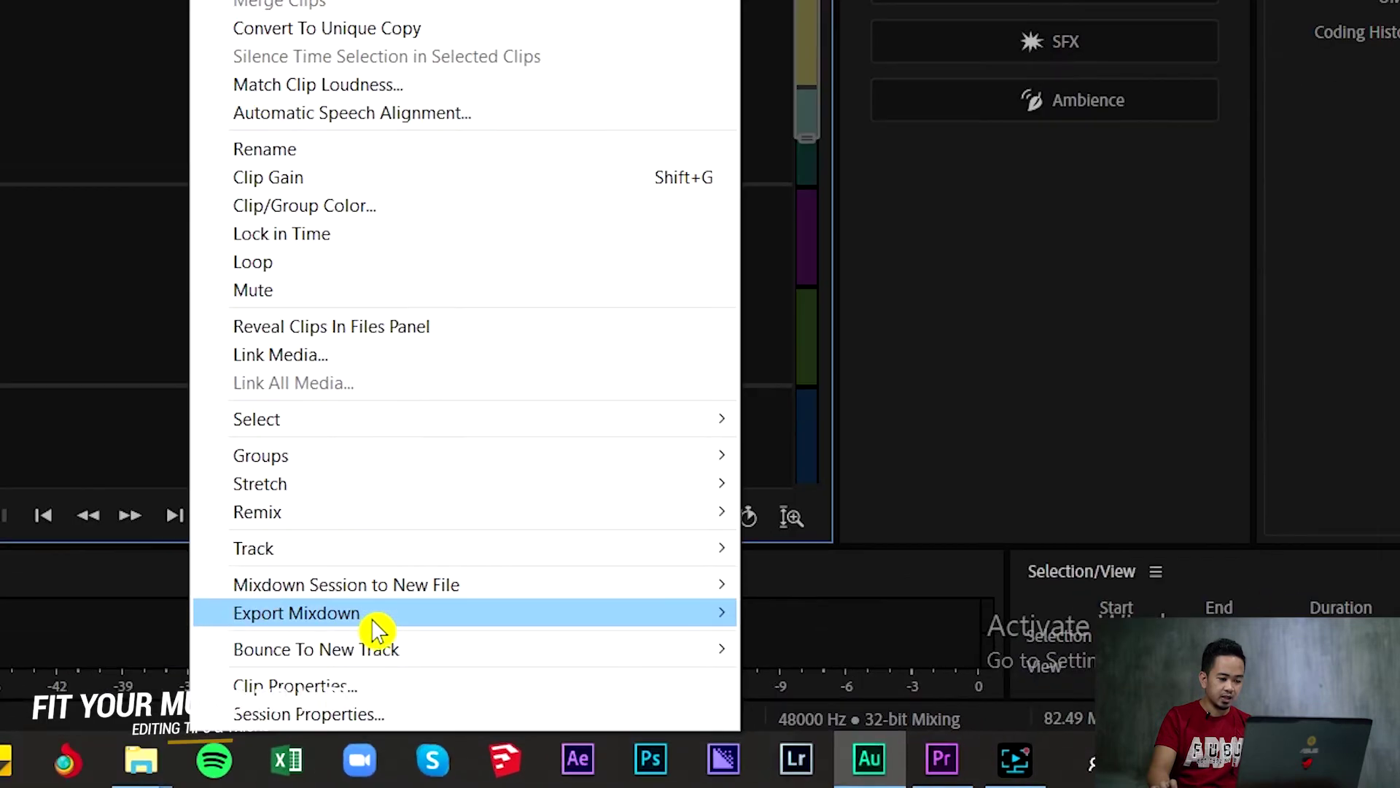
mouse_move(754, 681)
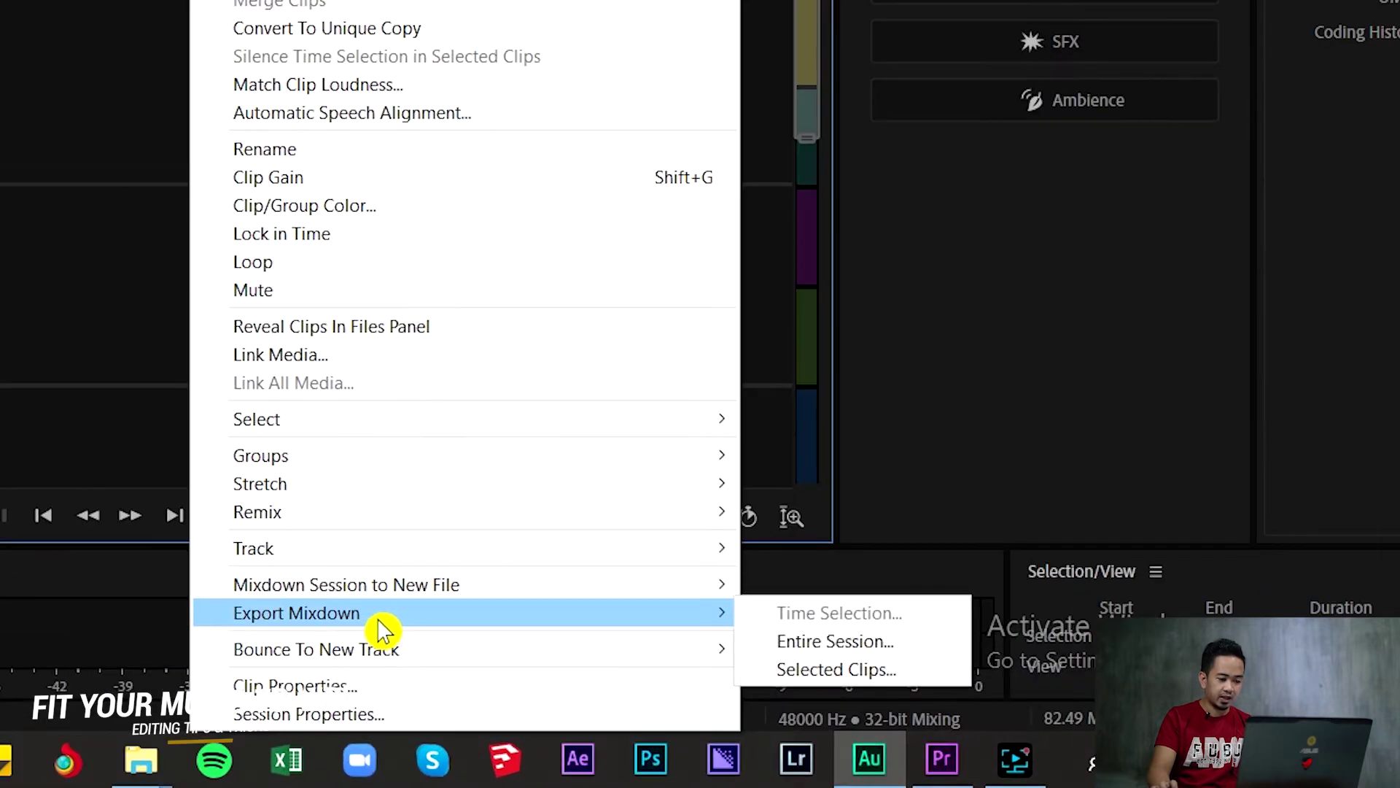
click(835, 641)
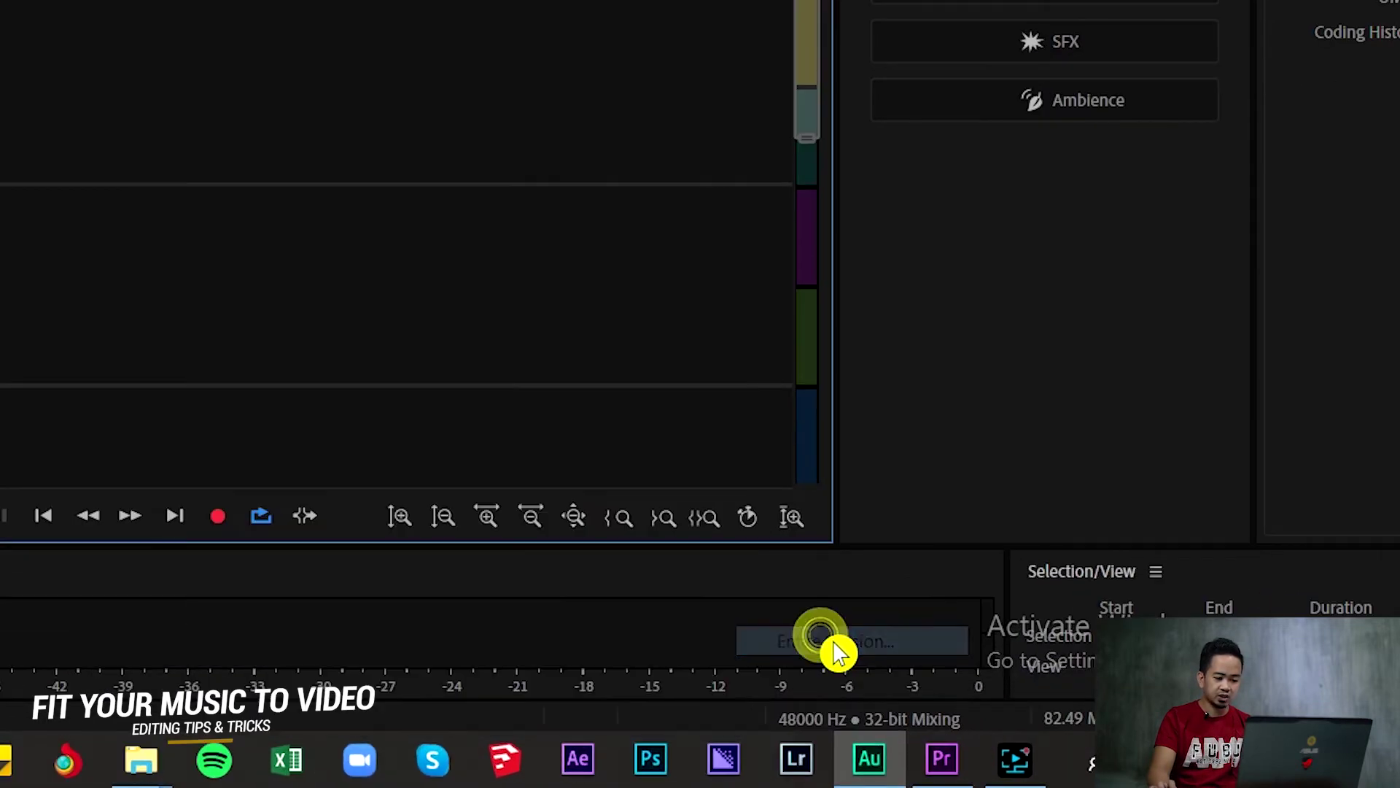
click(861, 232)
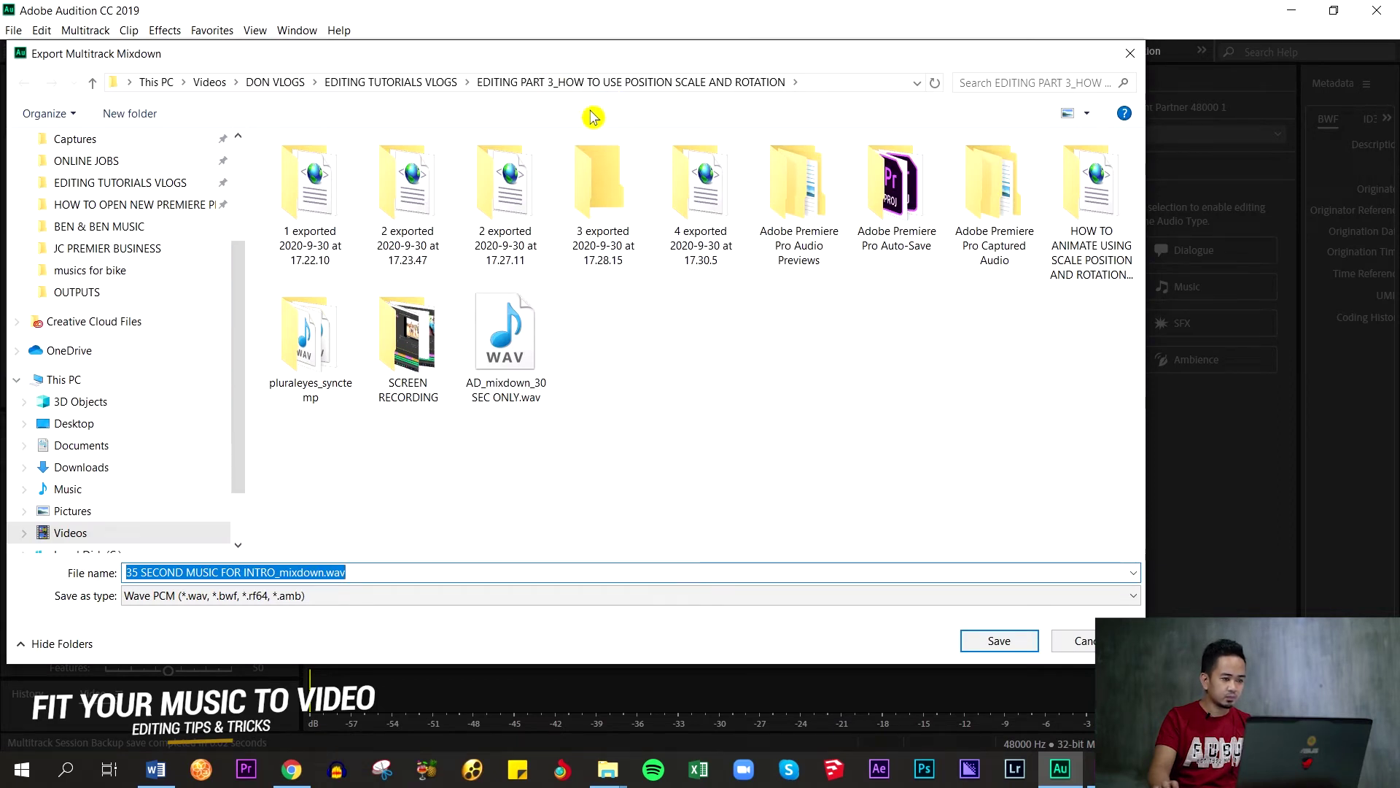
click(408, 84)
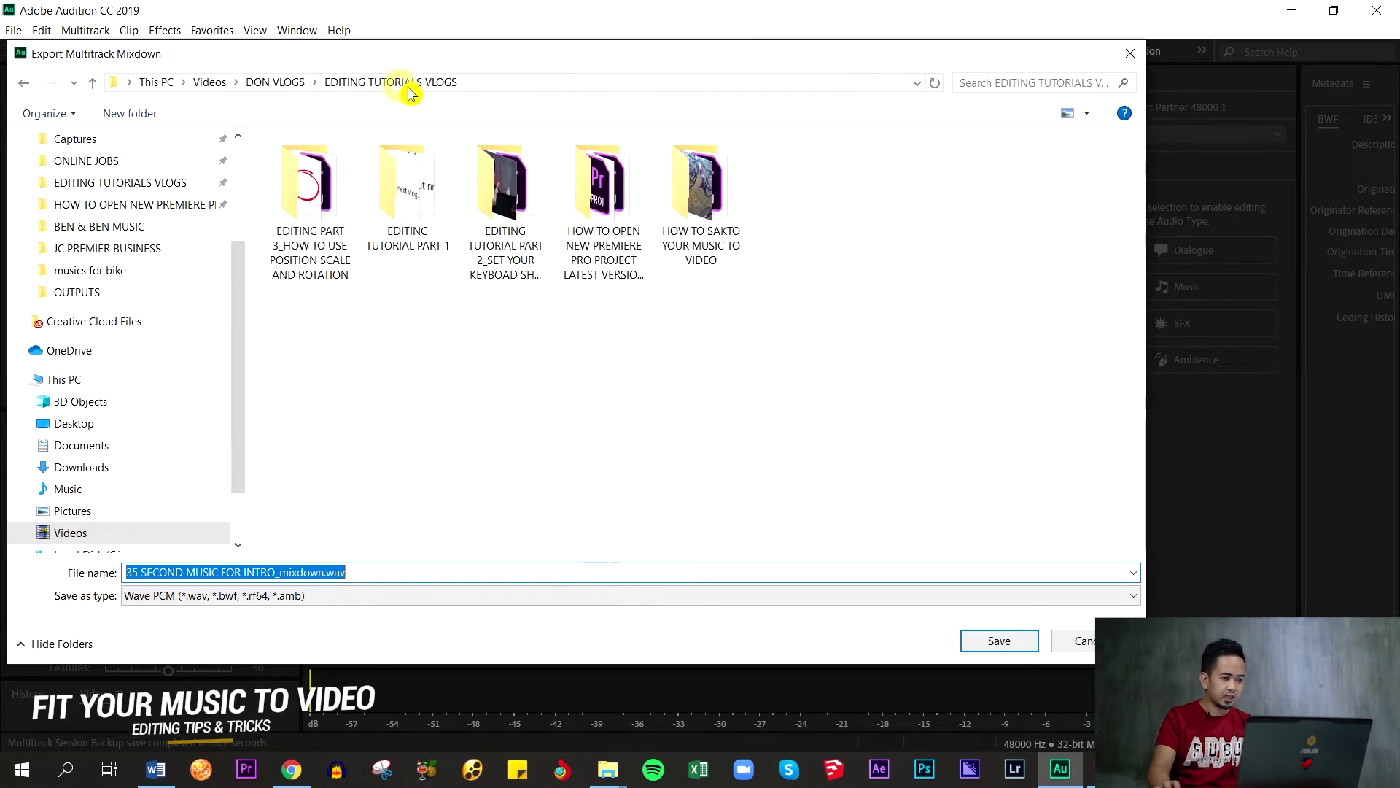
double_click(702, 191)
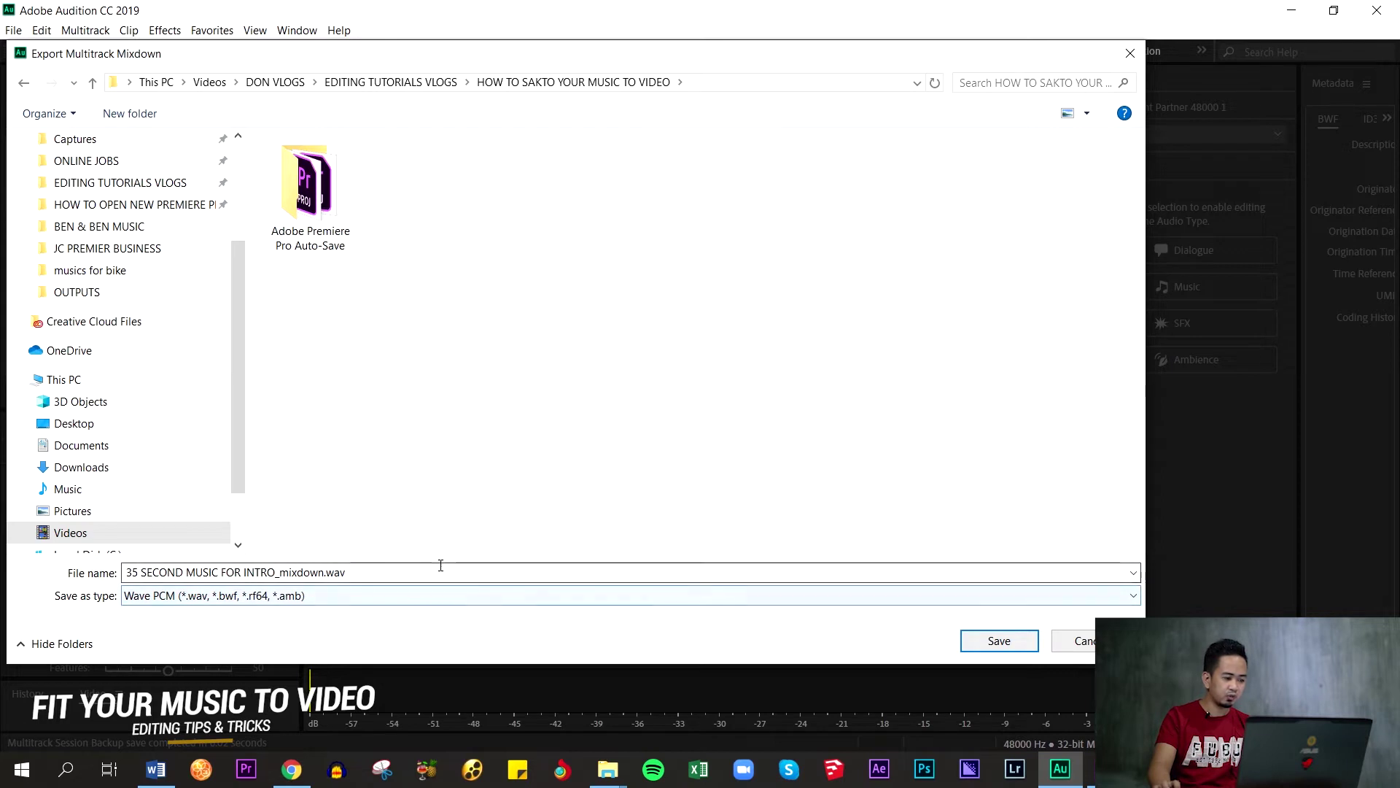
Export the mixdown in Wave PCM format, keeping the file name 35 SECOND MUSIC FOR INTRO_mixdown.wav and the default settings.
click(408, 573)
click(138, 572)
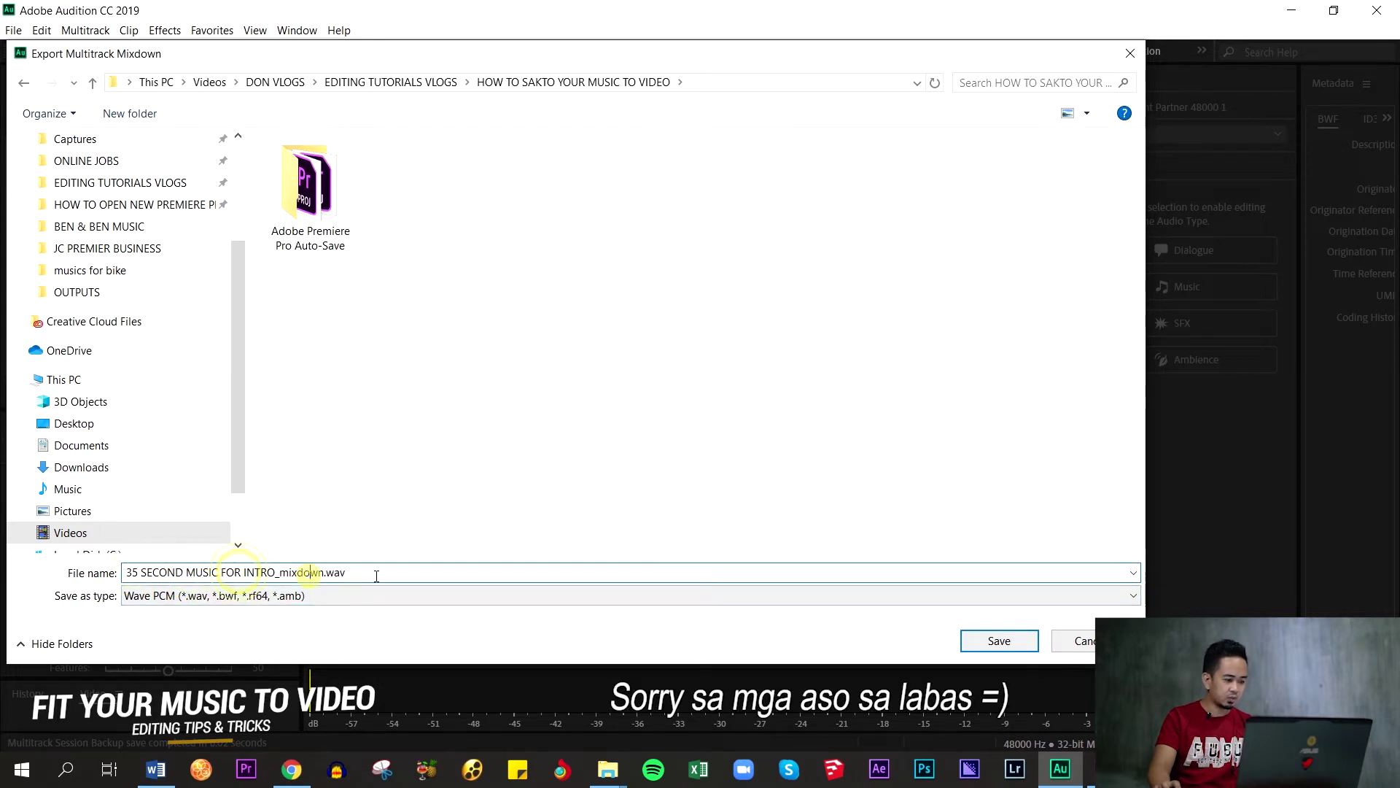
click(1016, 641)
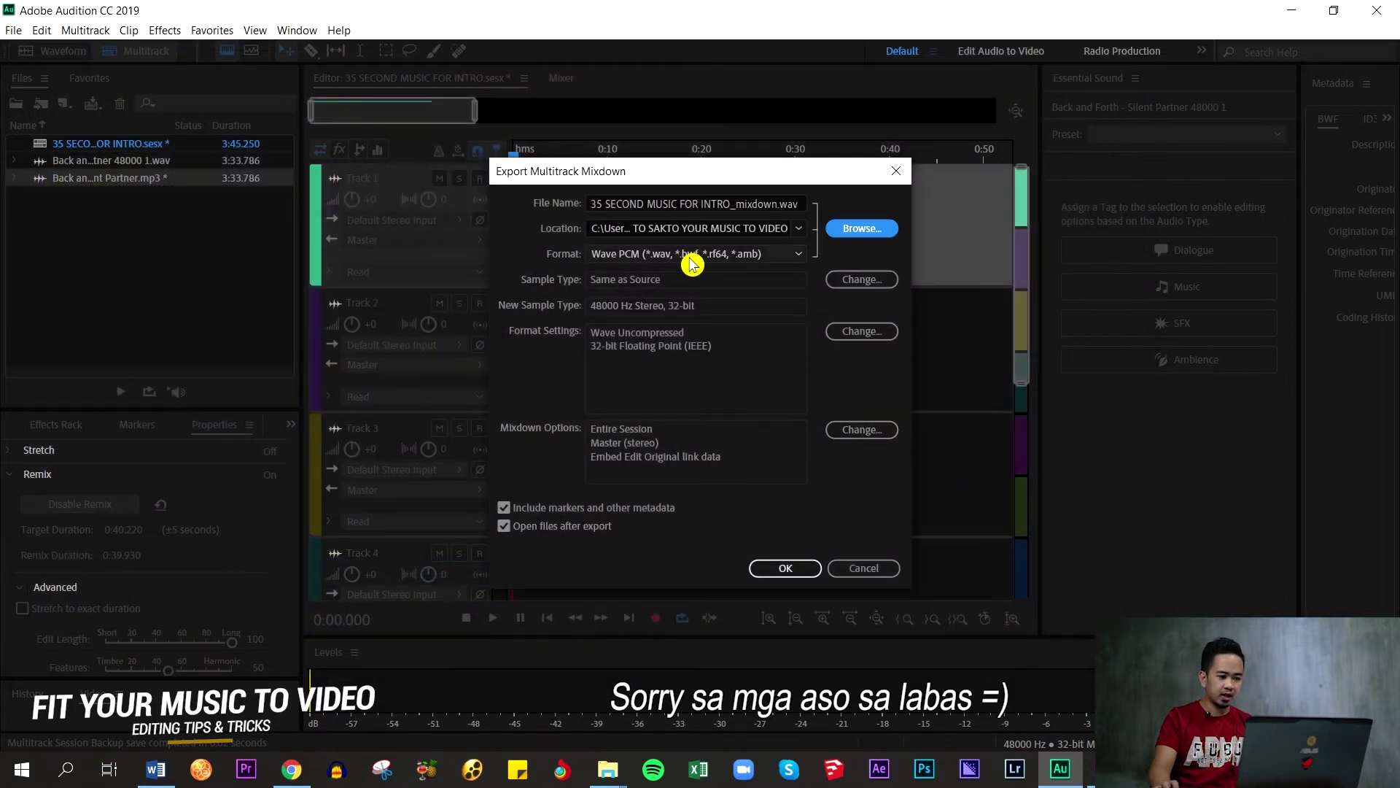
click(786, 568)
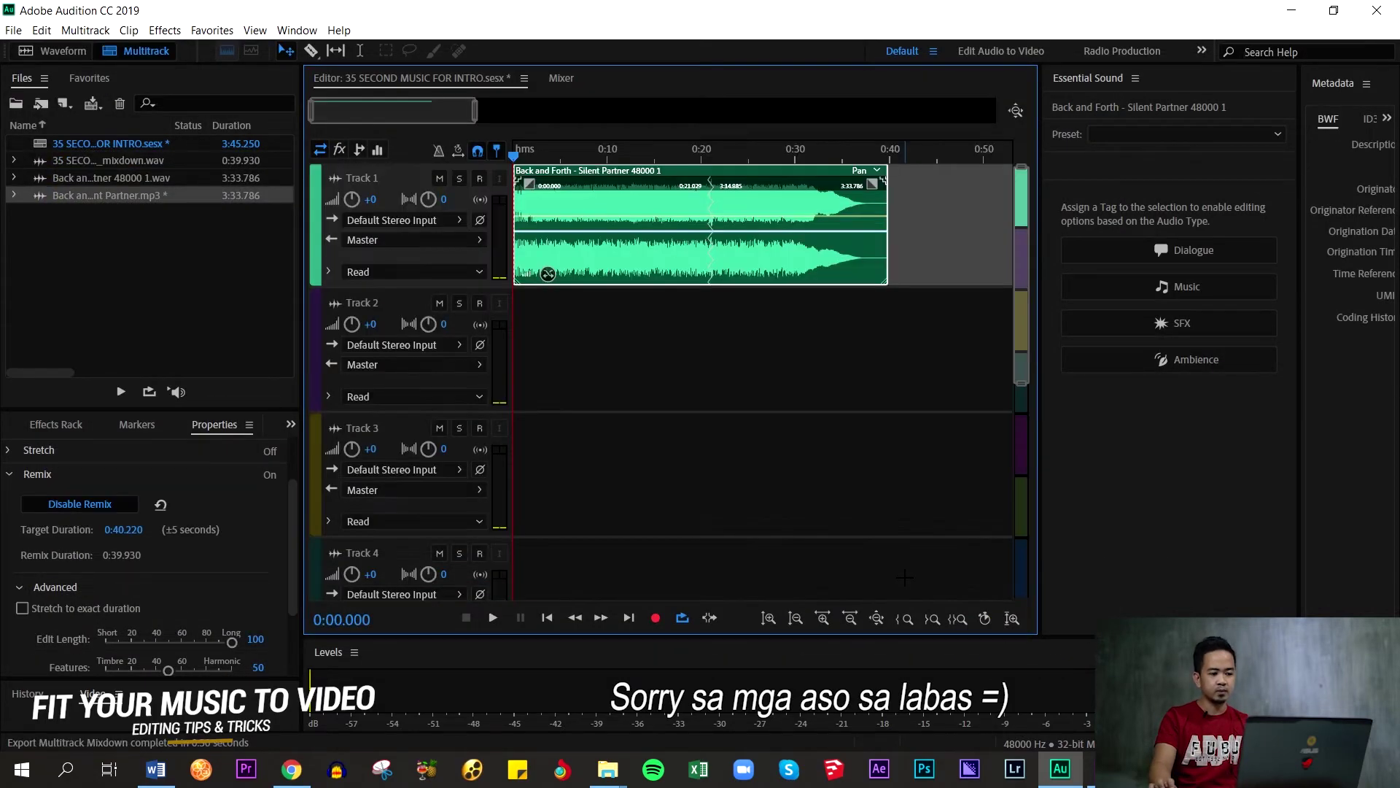
Leave Audition and import 35 SECOND MUSIC FOR INTRO_mixdown.wav from the project's folder into the Premiere Pro project.
click(1294, 12)
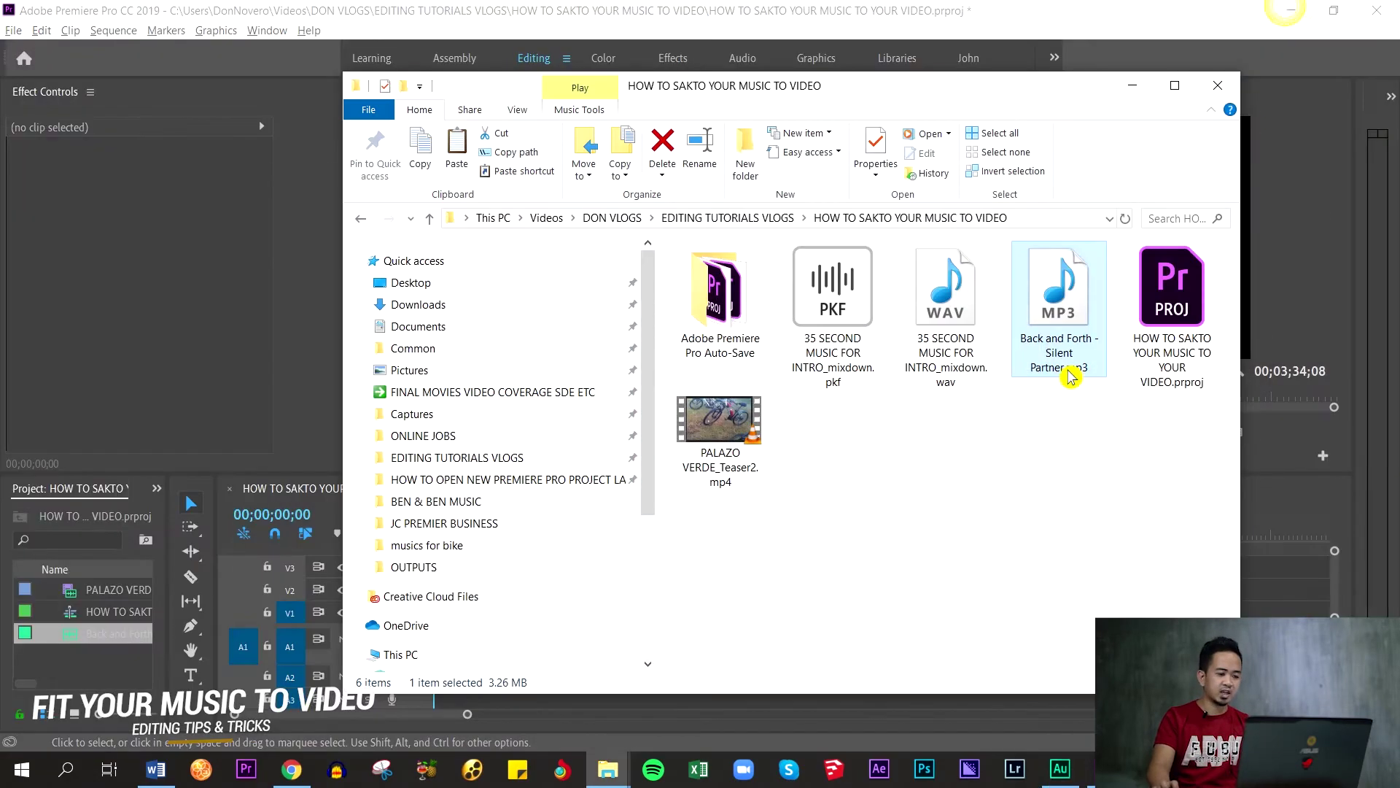
click(900, 531)
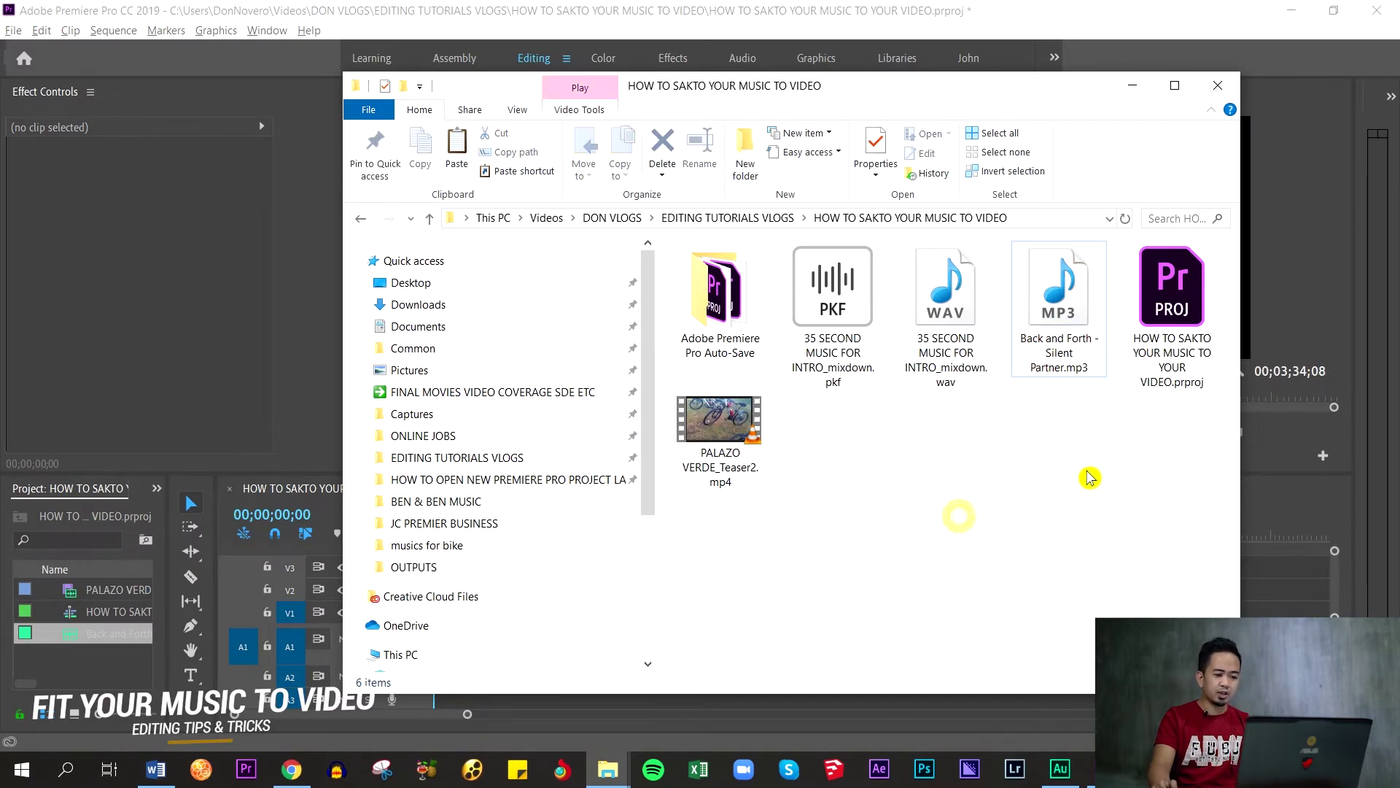
click(944, 292)
click(984, 473)
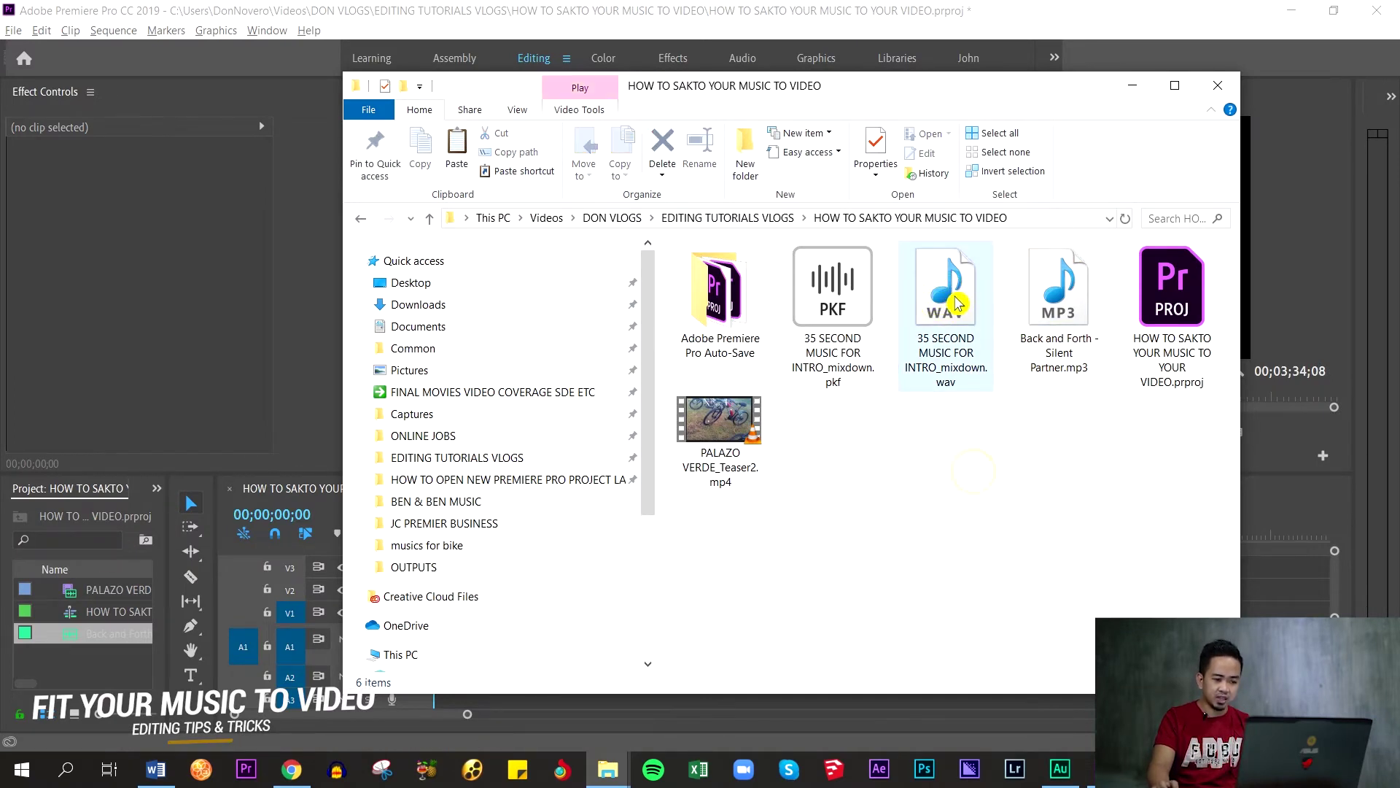
click(964, 296)
click(1036, 441)
click(948, 301)
click(1058, 447)
click(963, 302)
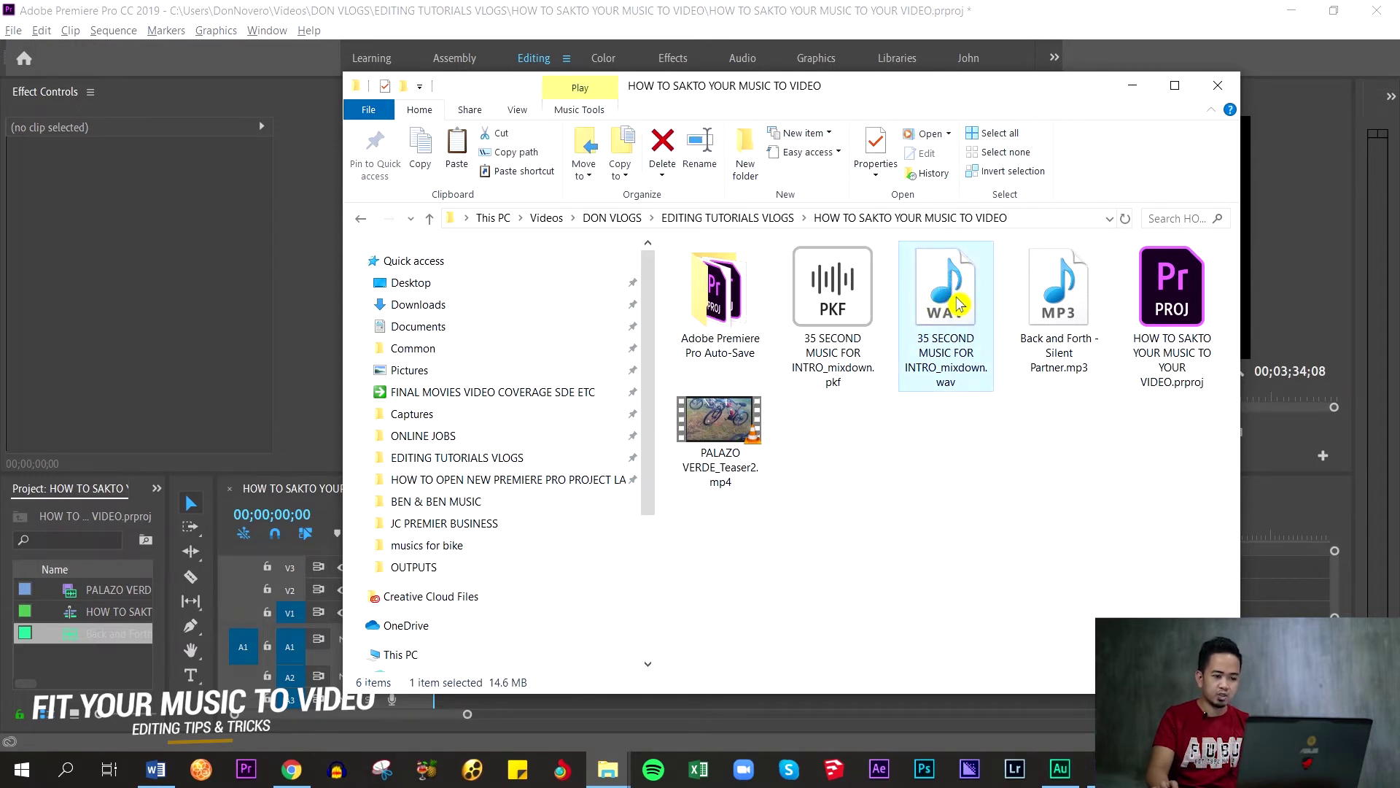
click(1062, 454)
click(963, 313)
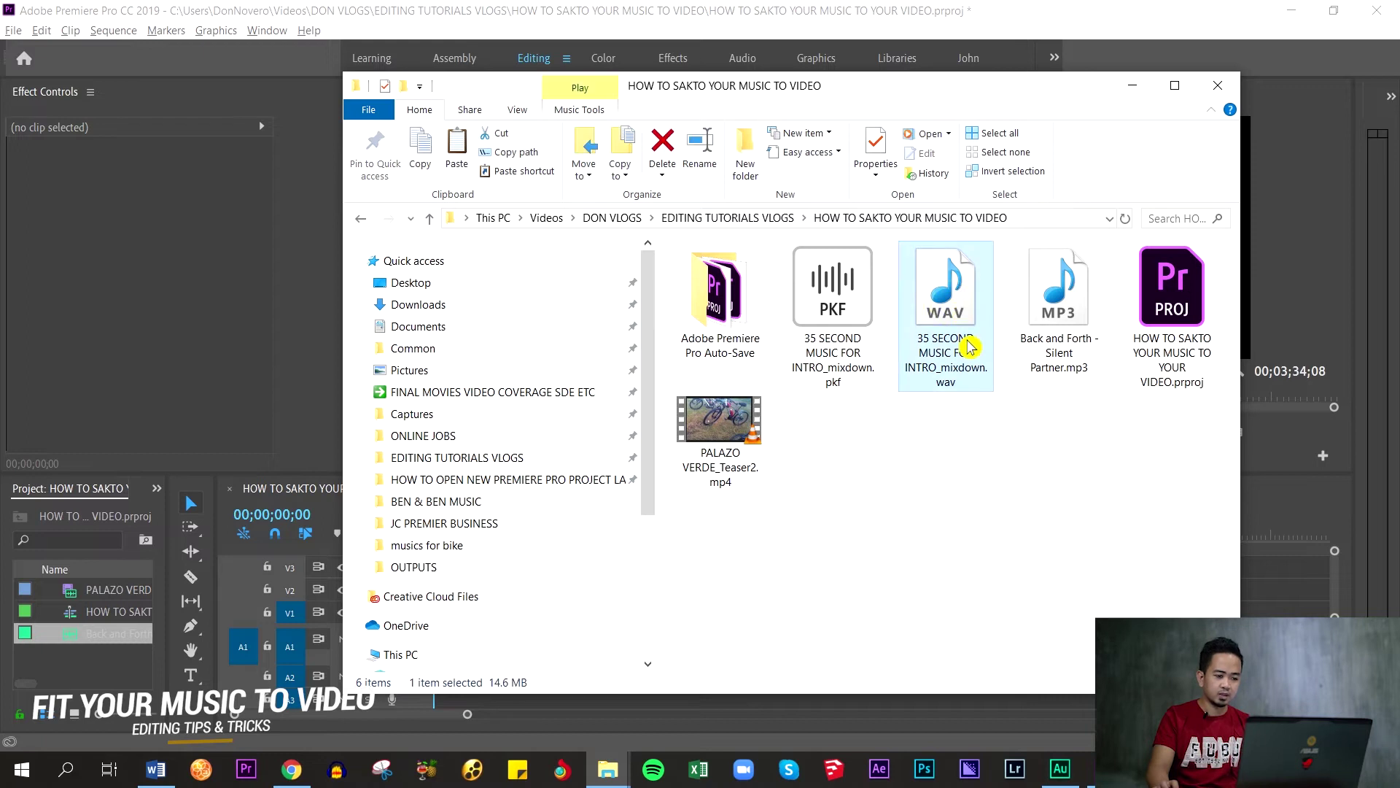
drag(948, 295, 121, 656)
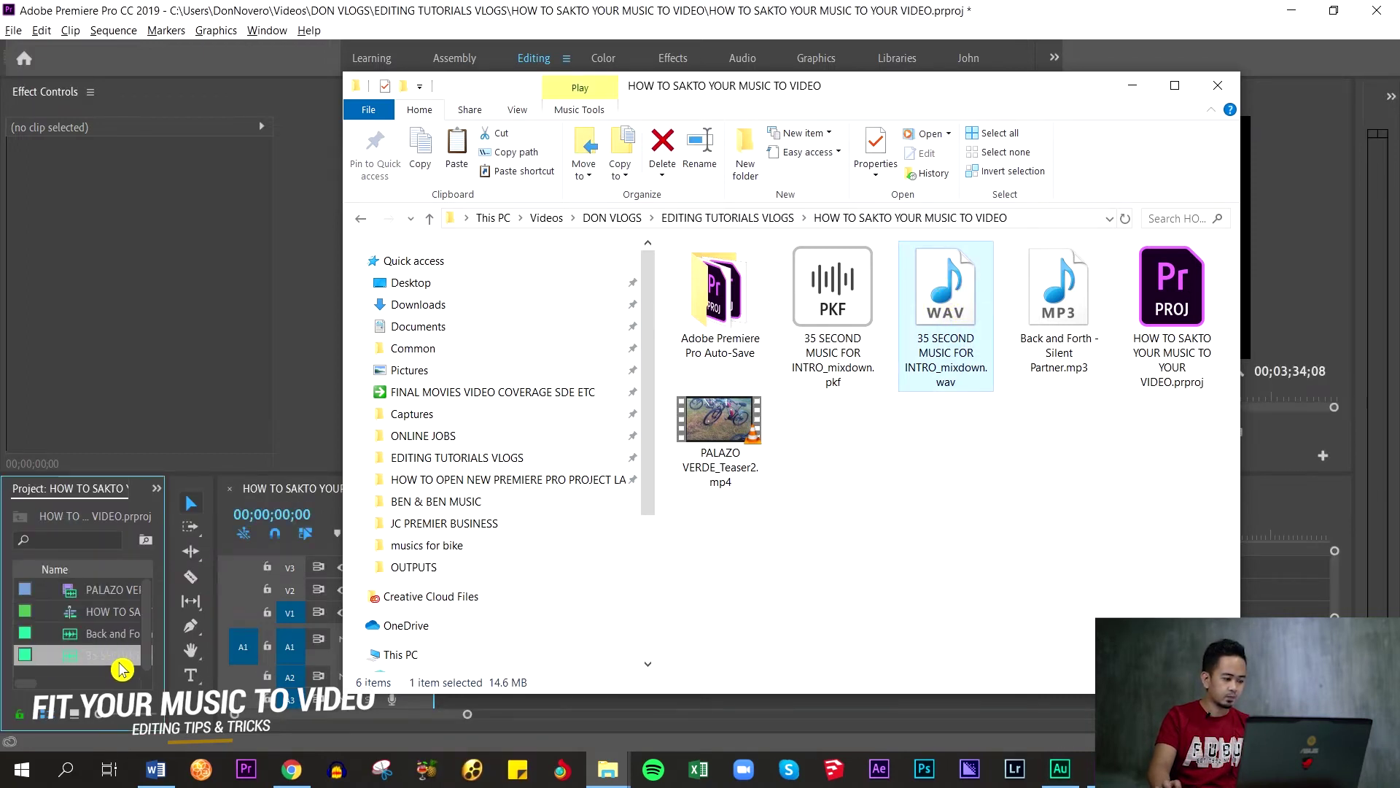
Delete the full-length music clip from audio track A1 of the sequence.
click(650, 576)
click(560, 647)
key(Delete)
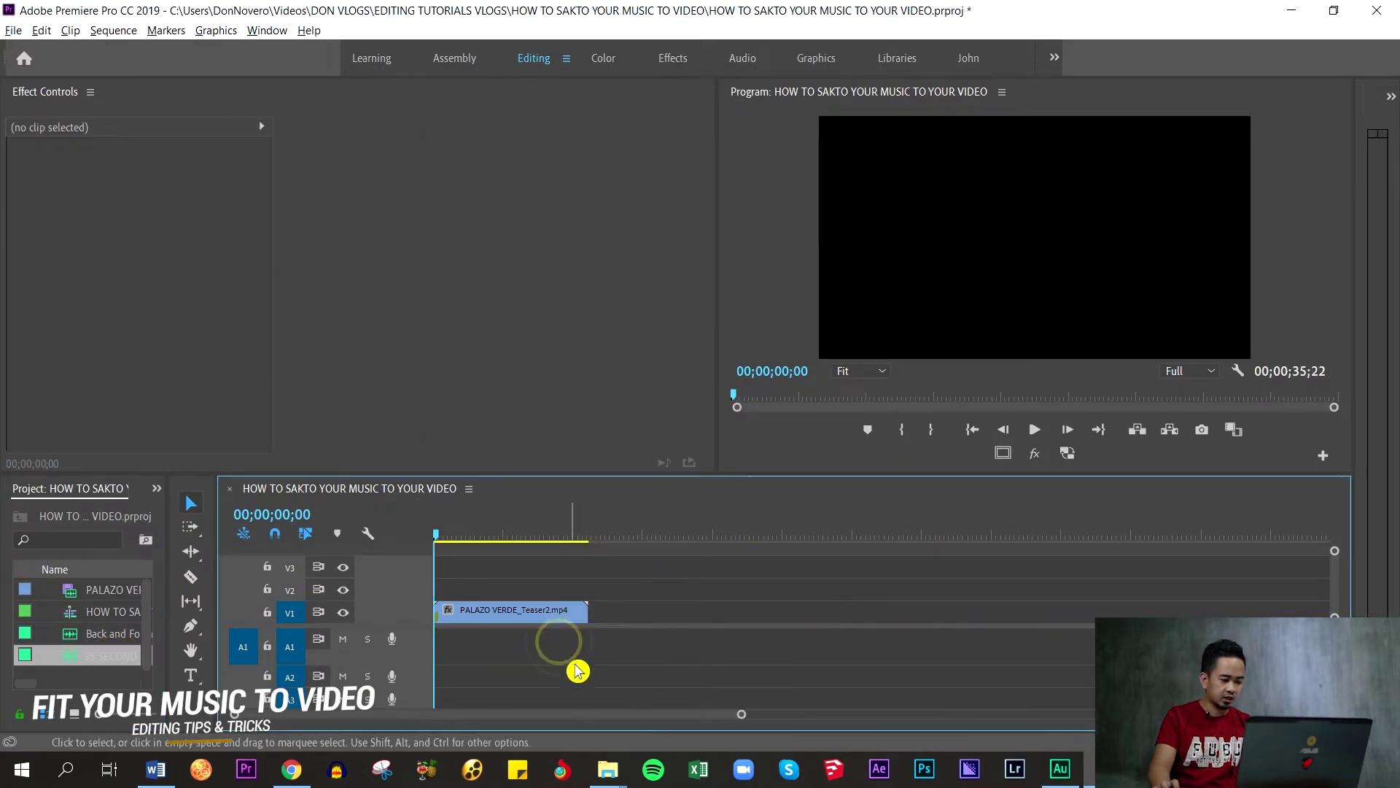
Place the mixdown at the start of track A1 under the teaser video and play the sequence from the beginning.
drag(67, 655, 707, 587)
key(backslash)
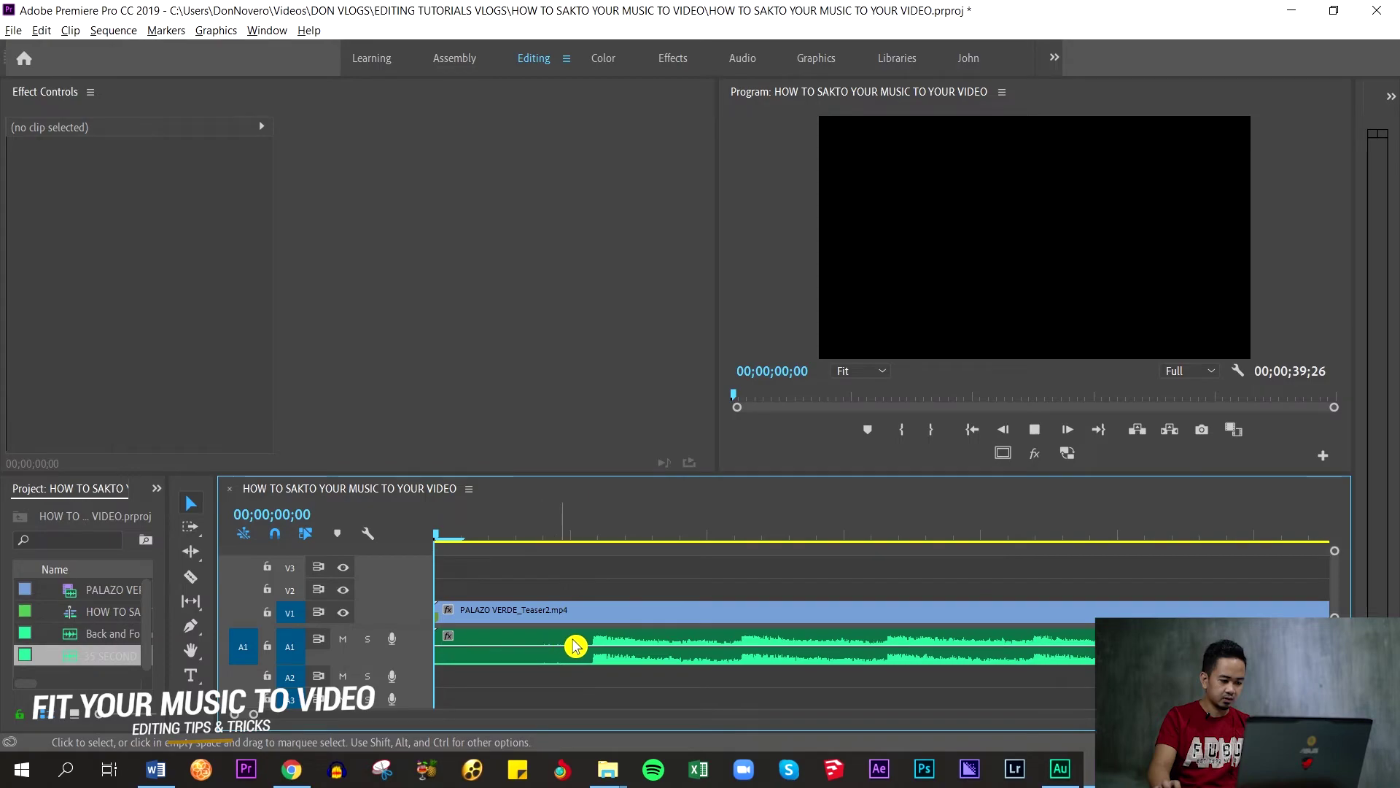
key(space)
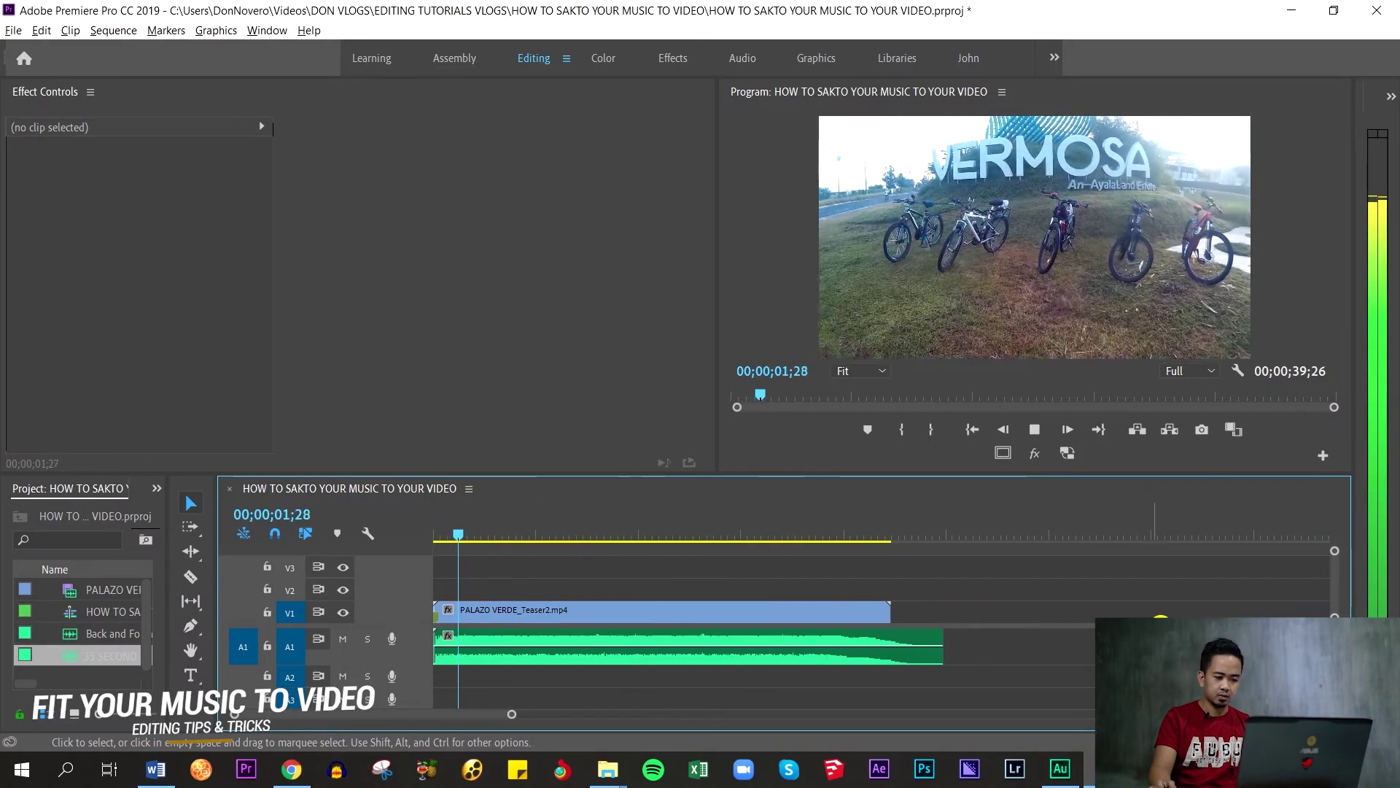